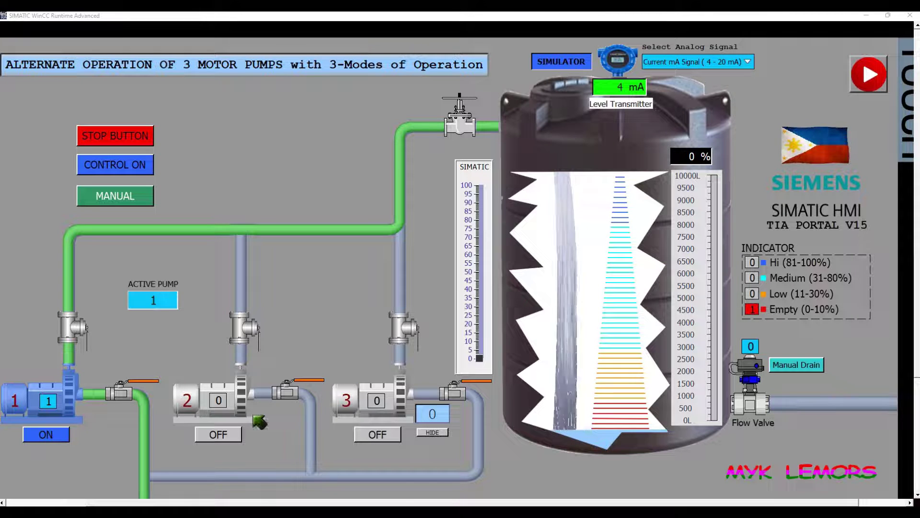
# Step: In runtime, switch pump 3 on as the active pump, leaving pumps 1 and 2 off
pyautogui.click(379, 434)
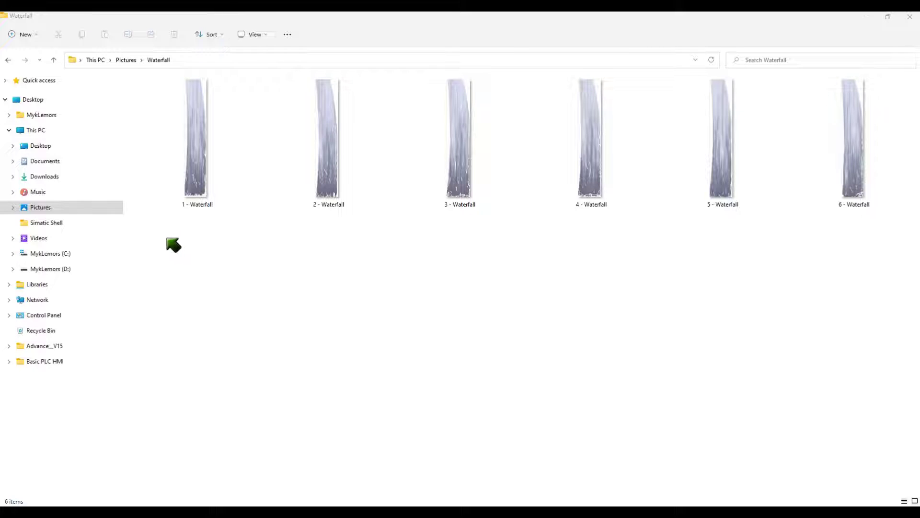
pyautogui.moveTo(167, 238); pyautogui.dragTo(880, 77)
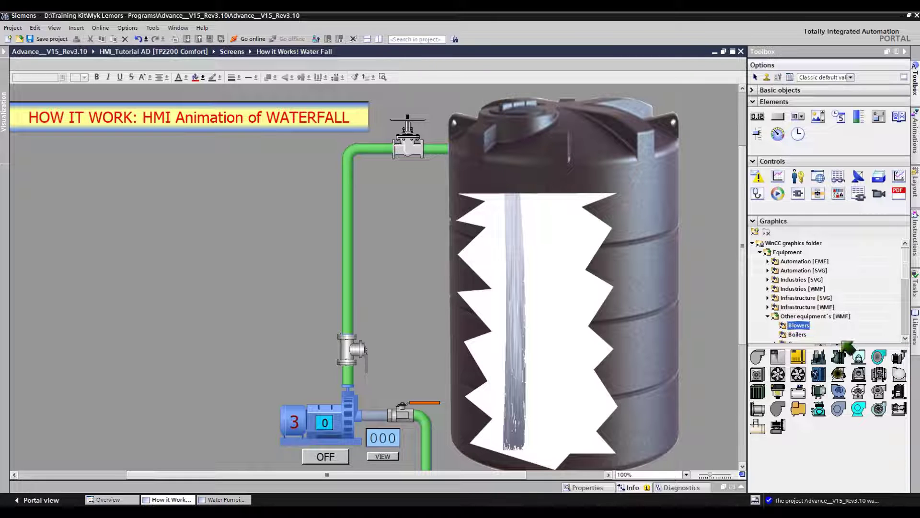
# Step: With the WinCC graphics folder selected, drag the tank's waterfall graphic out to the left
pyautogui.click(781, 243)
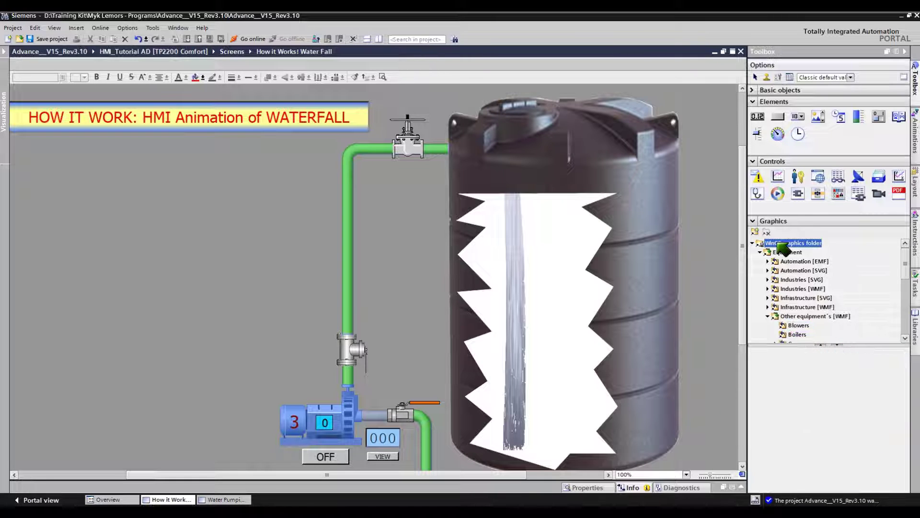
pyautogui.click(796, 326)
pyautogui.moveTo(511, 312); pyautogui.dragTo(205, 289)
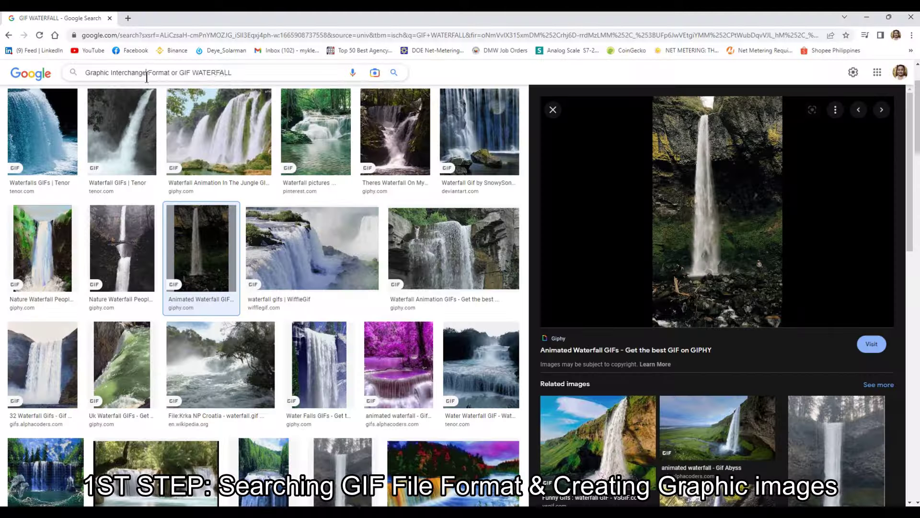
# Step: Select the 'GIF WATERFALL' query text in the Google Images search box
pyautogui.moveTo(234, 73); pyautogui.dragTo(81, 78)
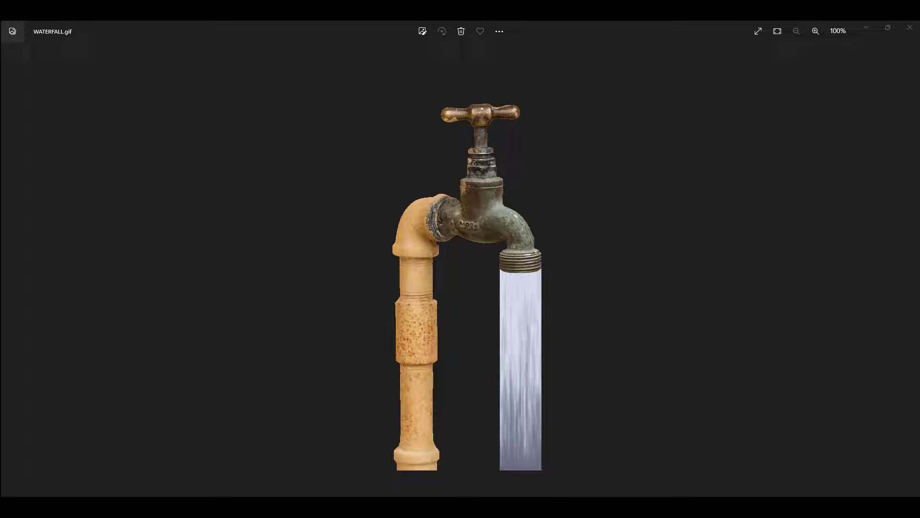
# Step: Screenshot the faucet image, paste it into Paint, and copy the selected water stream
pyautogui.press('ctrl+super+o')
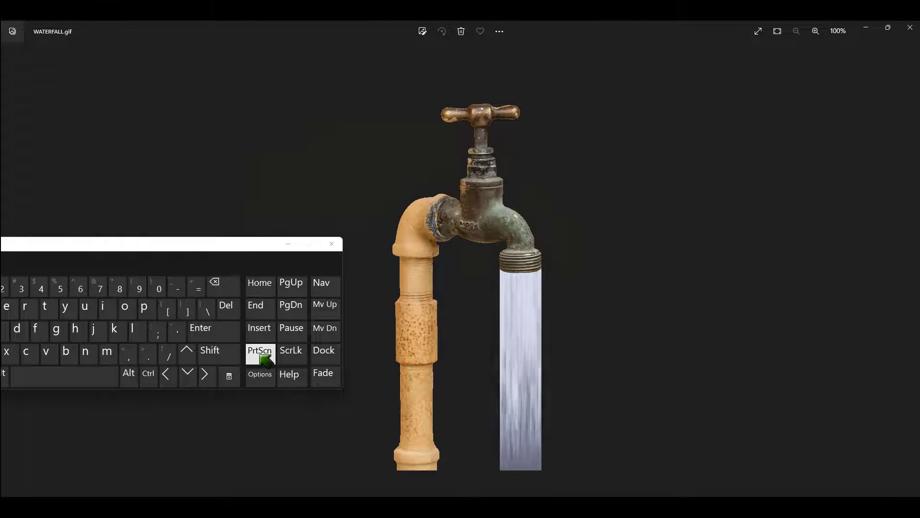
pyautogui.click(261, 357)
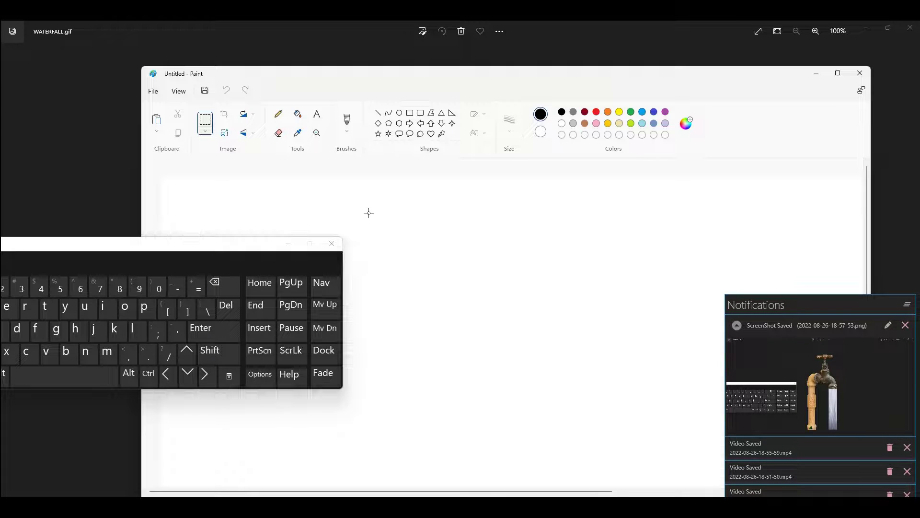
pyautogui.rightClick(368, 213)
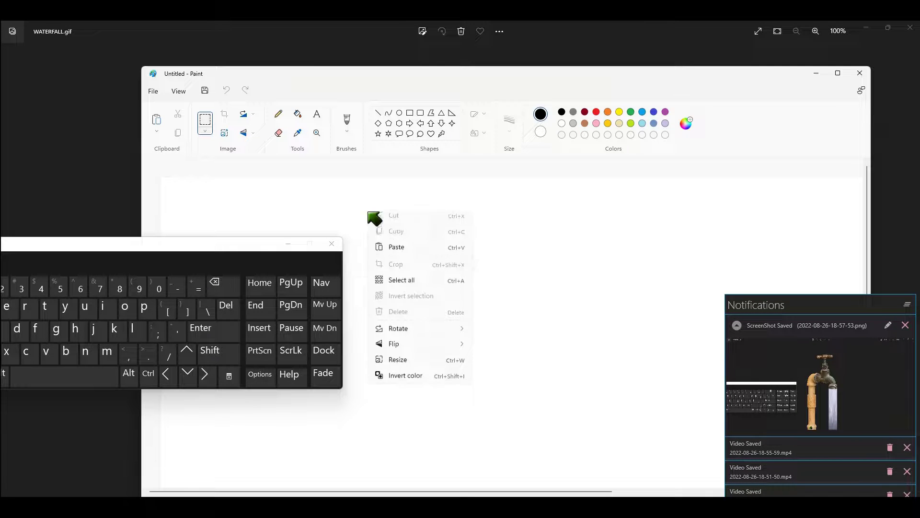
pyautogui.click(394, 252)
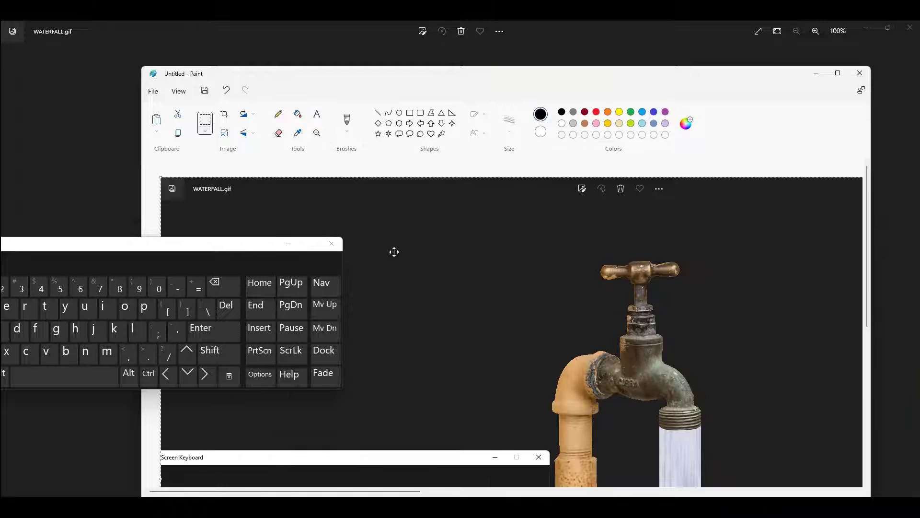
pyautogui.moveTo(550, 246); pyautogui.dragTo(596, 374)
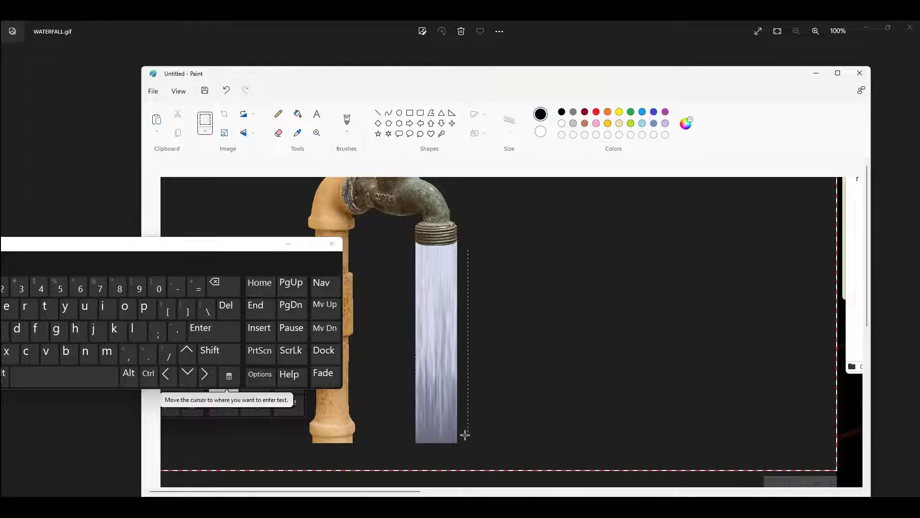
pyautogui.moveTo(465, 435); pyautogui.dragTo(457, 443)
pyautogui.rightClick(436, 302)
pyautogui.click(219, 166)
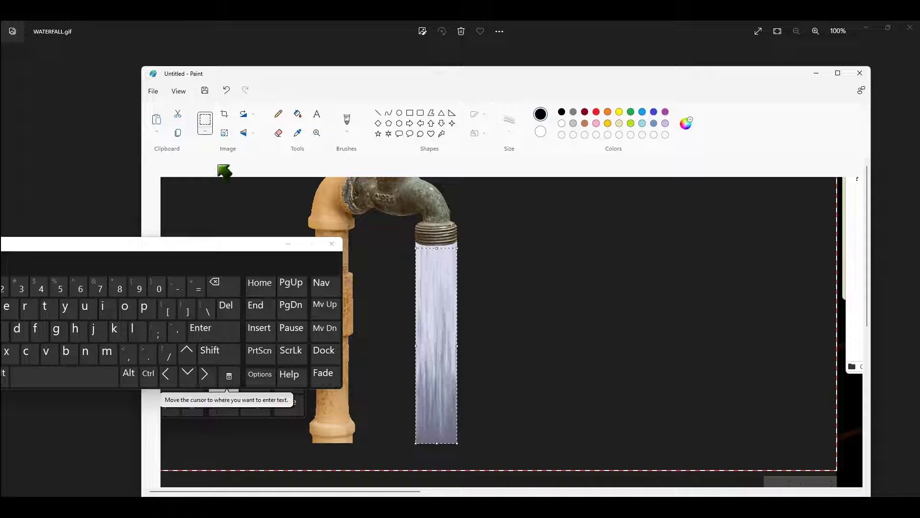
# Step: Start a new canvas without saving, paste the water stream, and move it toward the middle
pyautogui.click(162, 91)
pyautogui.click(172, 115)
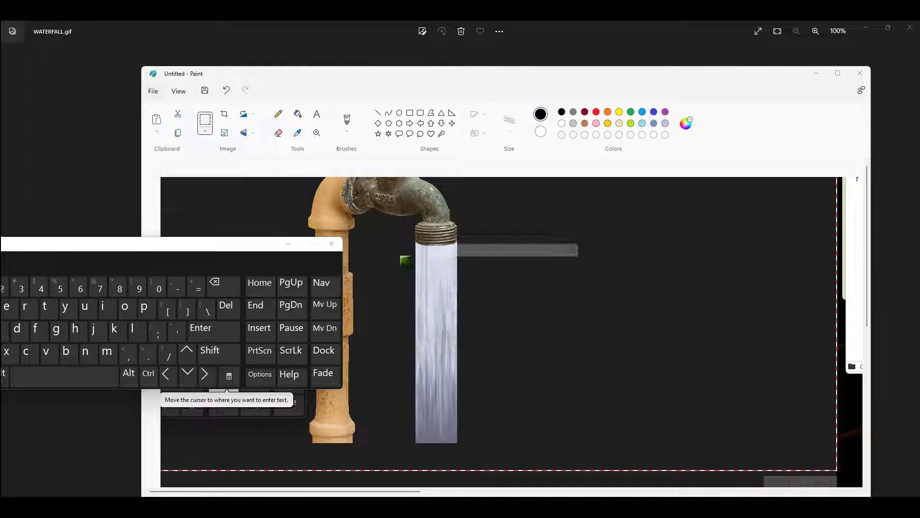
pyautogui.click(504, 317)
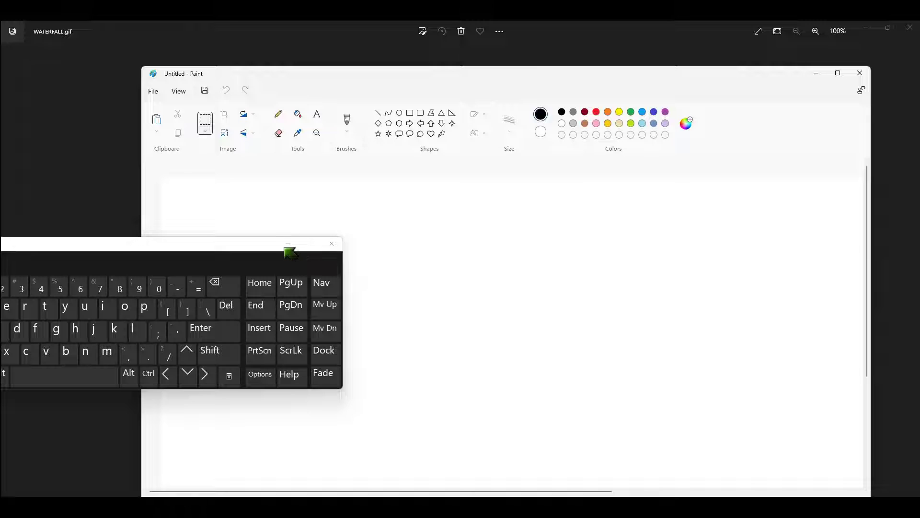
pyautogui.rightClick(335, 246)
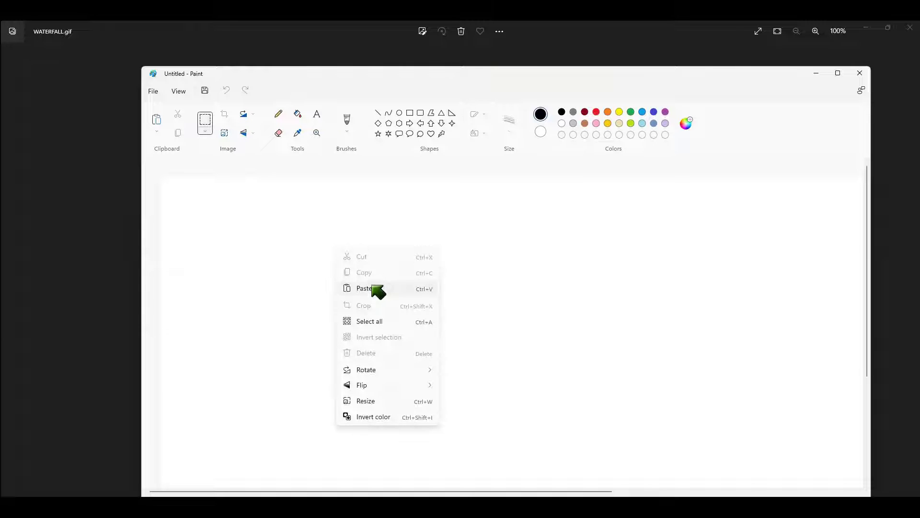
pyautogui.click(376, 289)
pyautogui.moveTo(195, 269); pyautogui.dragTo(249, 295)
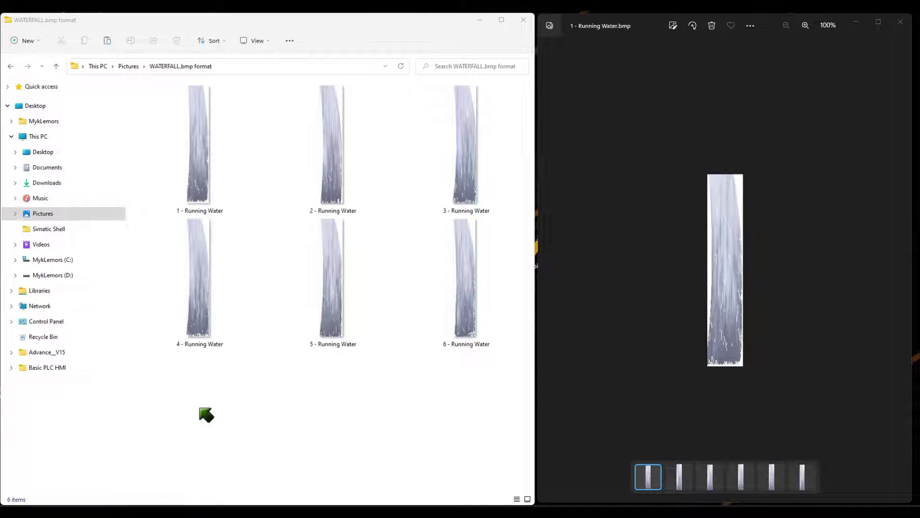
# Step: Select all six Running Water images and view frames two through five
pyautogui.moveTo(171, 394); pyautogui.dragTo(242, 317)
pyautogui.moveTo(425, 198); pyautogui.dragTo(532, 276)
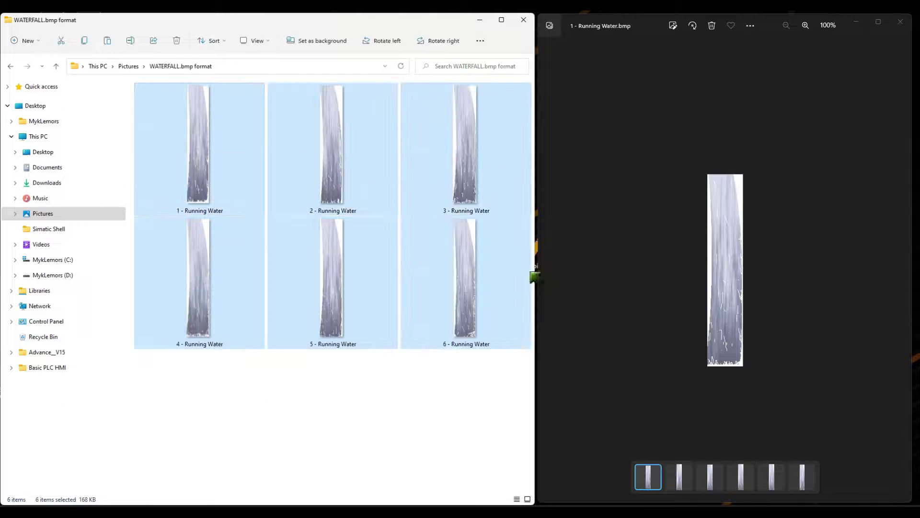
pyautogui.click(681, 474)
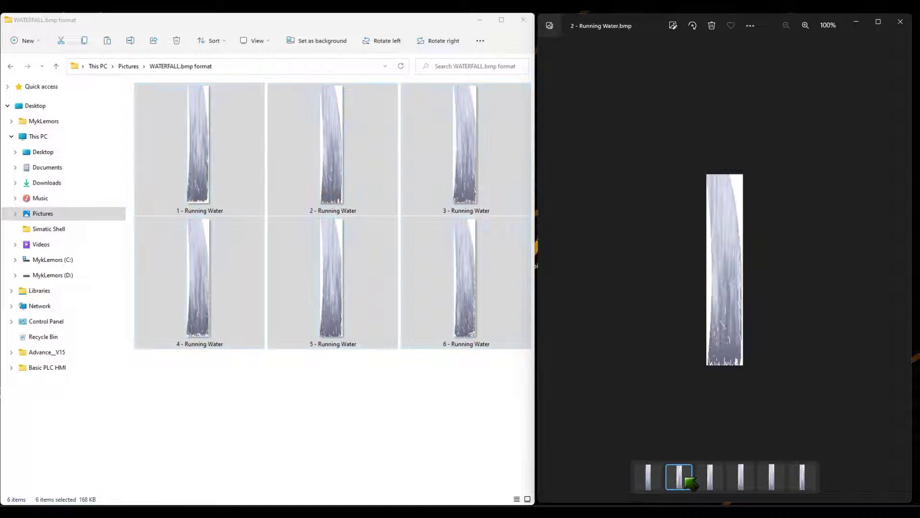
pyautogui.click(713, 479)
pyautogui.click(740, 476)
pyautogui.click(771, 477)
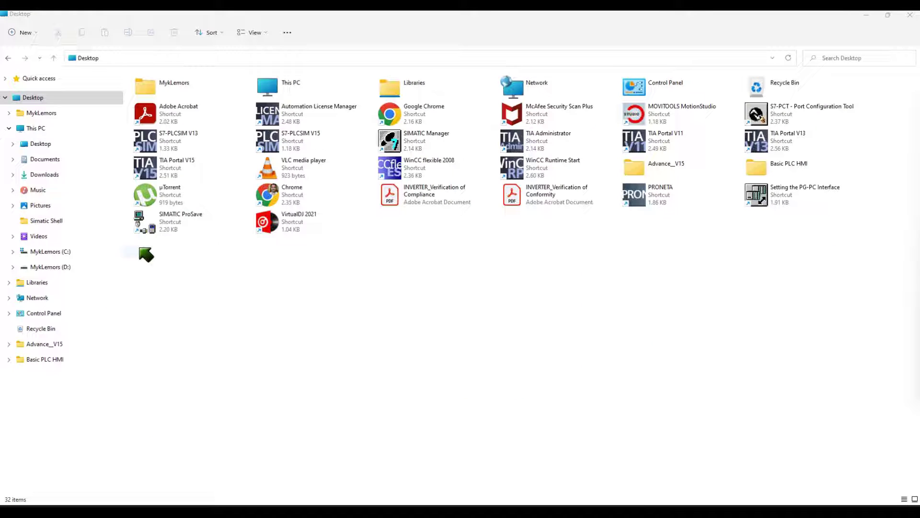
# Step: Open Pictures > WATERFALL.bmp format and select the waterfall image files
pyautogui.click(43, 206)
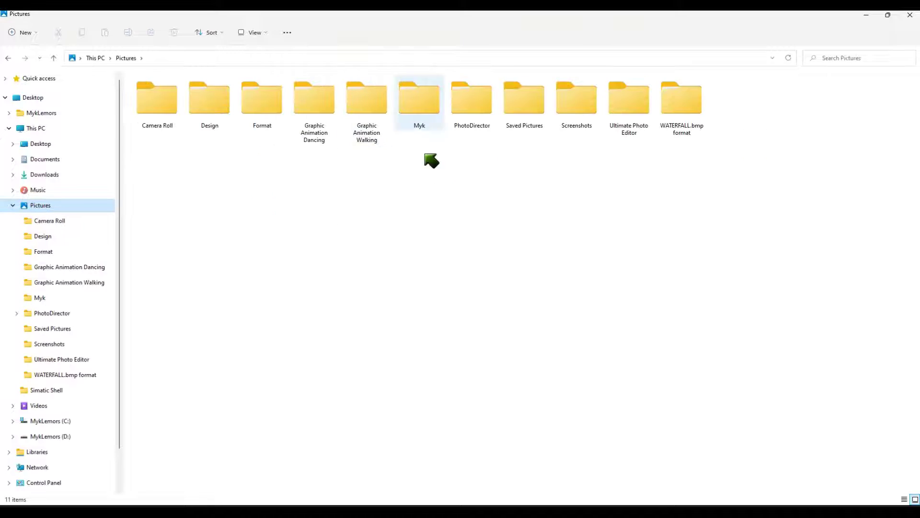
pyautogui.doubleClick(690, 130)
pyautogui.moveTo(474, 233); pyautogui.dragTo(157, 85)
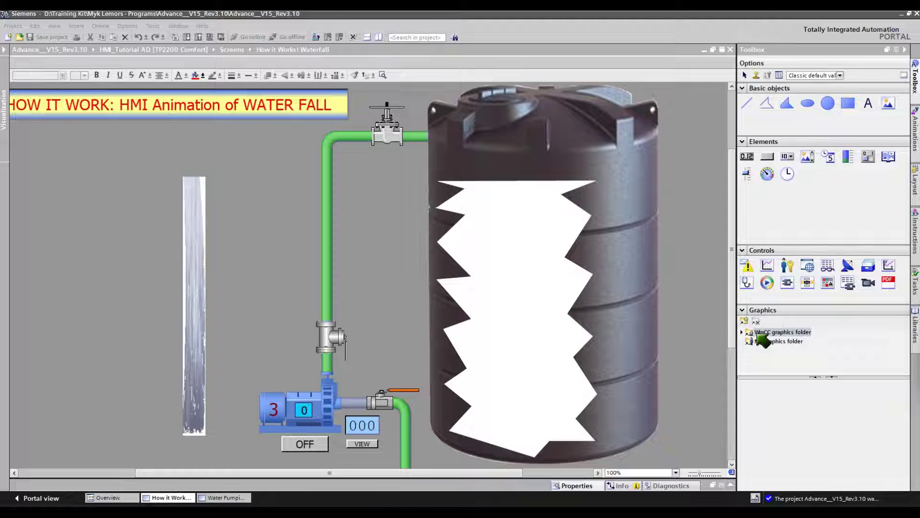
# Step: Create a 'Waterfall' folder link to Pictures > WATERFALL.bmp format, then drag a frame onto the screen
pyautogui.click(743, 320)
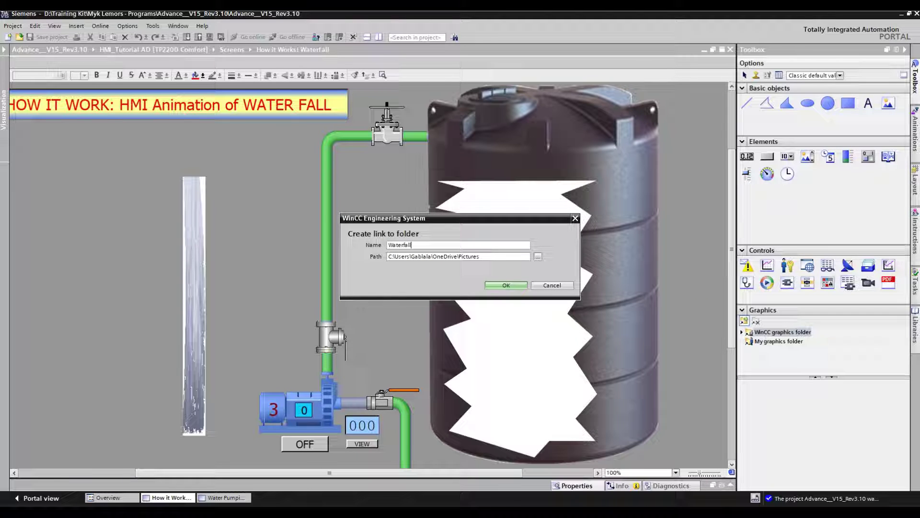
pyautogui.click(538, 256)
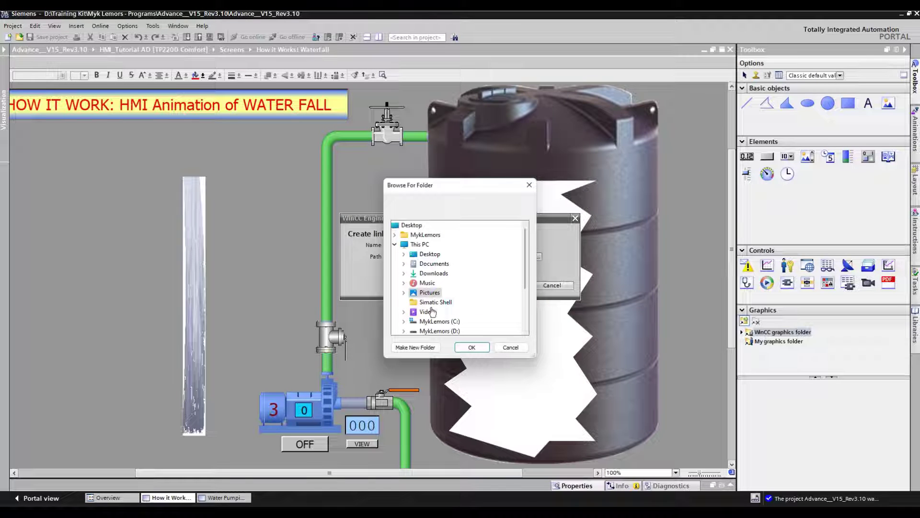
pyautogui.doubleClick(424, 293)
pyautogui.scroll(-3, 528, 283)
pyautogui.click(454, 303)
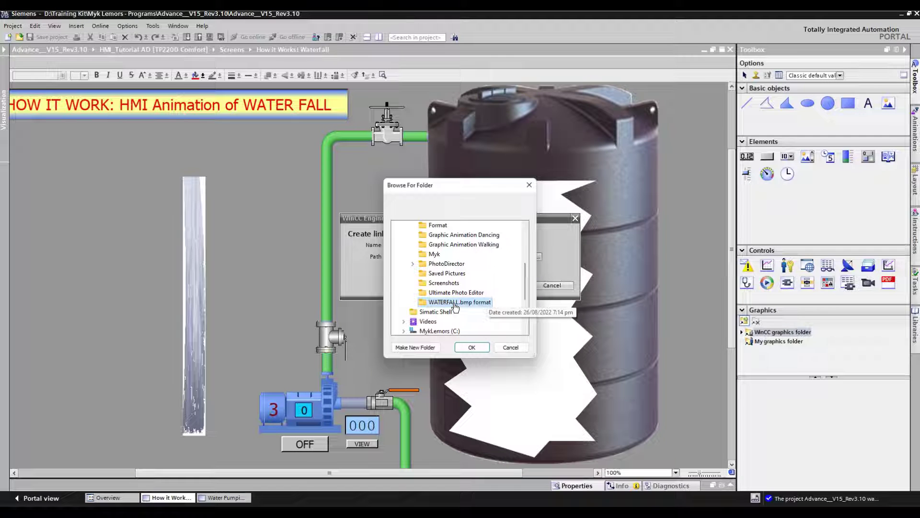
pyautogui.click(472, 347)
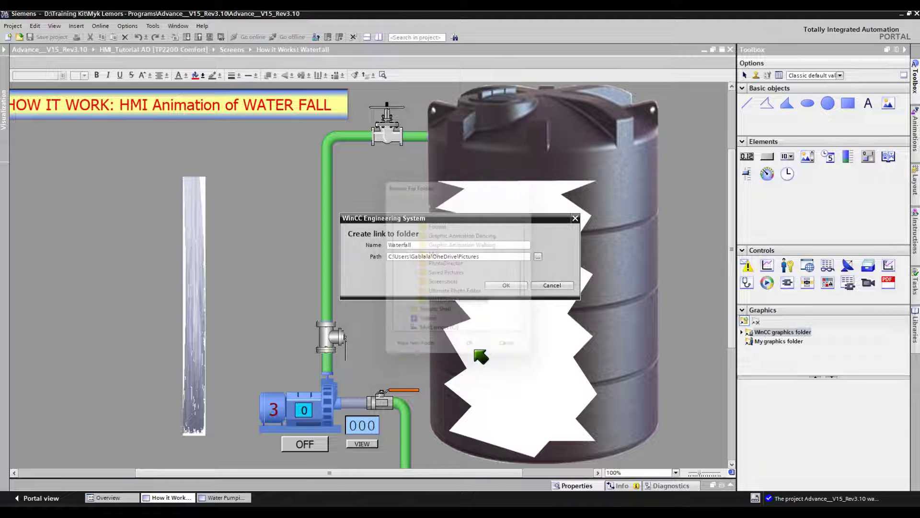
pyautogui.click(506, 286)
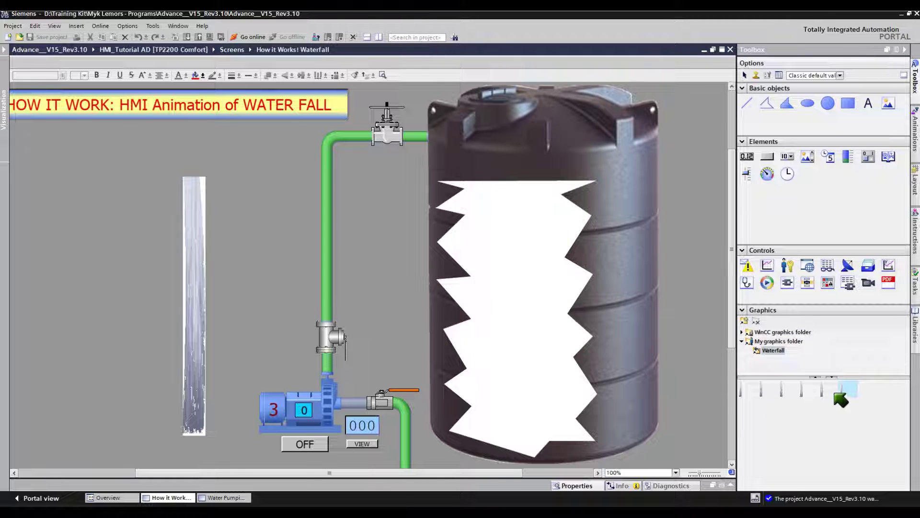
pyautogui.moveTo(750, 394); pyautogui.dragTo(770, 417)
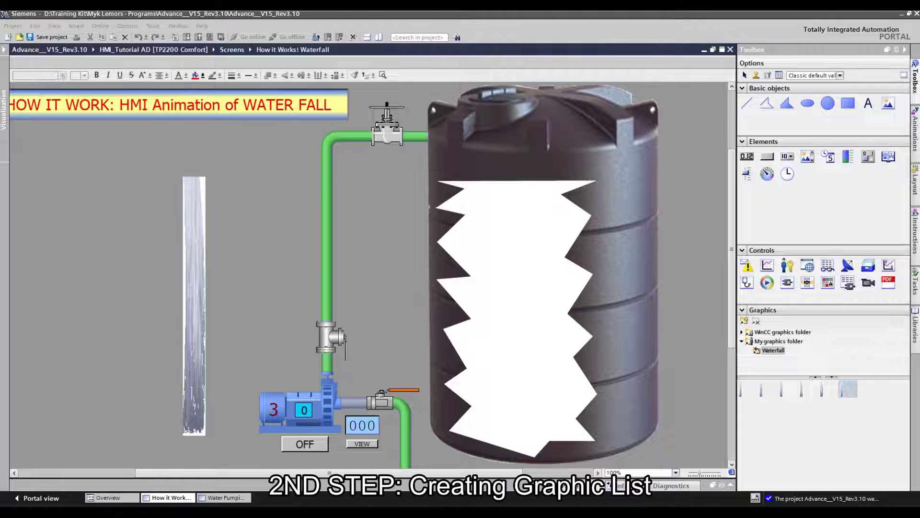
# Step: In the HMI's Text and graphic lists, add a new graphic list, Graphic_list_1
pyautogui.moveTo(508, 349); pyautogui.dragTo(8, 54)
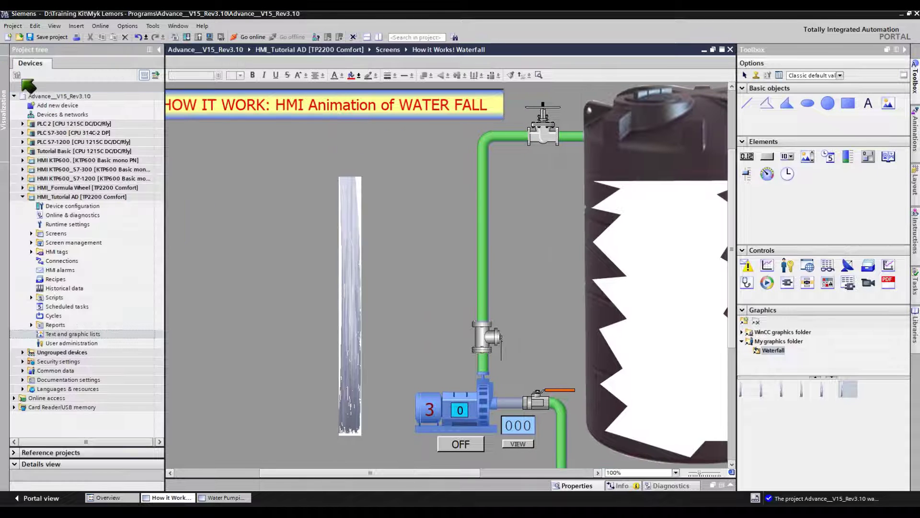
pyautogui.click(72, 335)
pyautogui.doubleClick(71, 336)
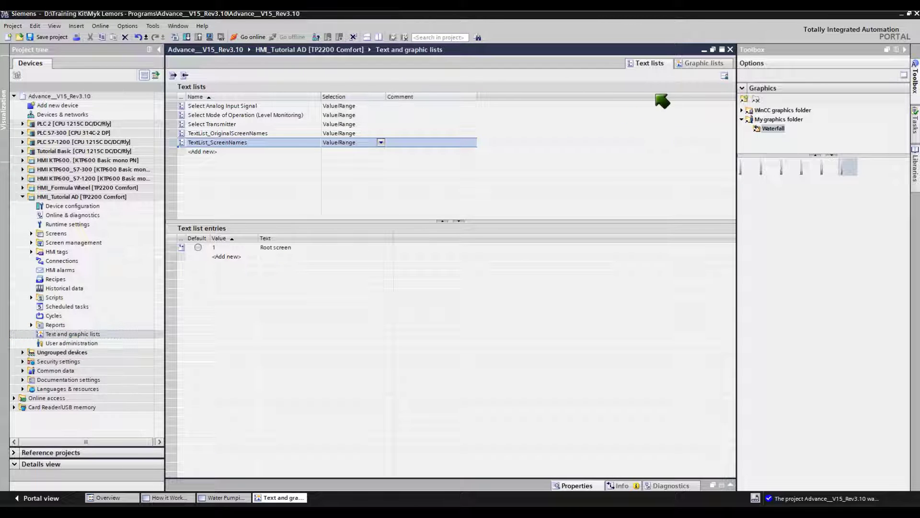
pyautogui.click(702, 64)
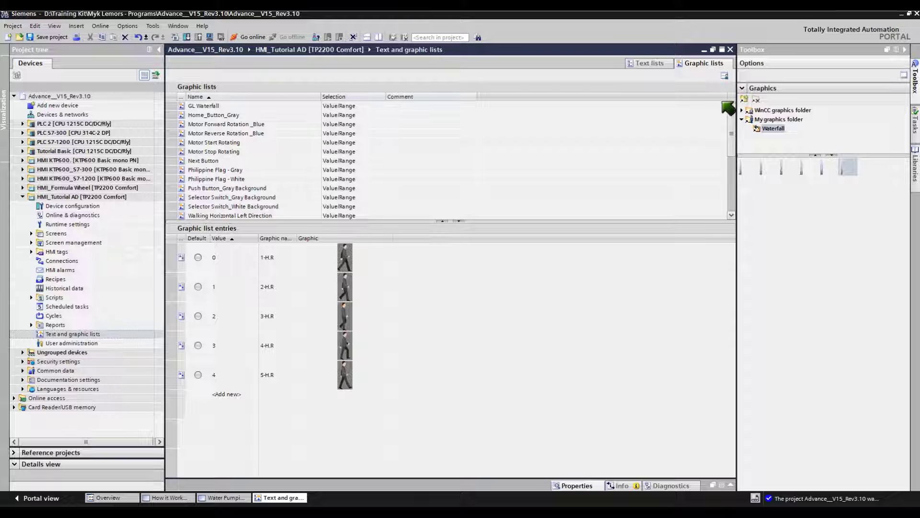
pyautogui.scroll(-2, 732, 137)
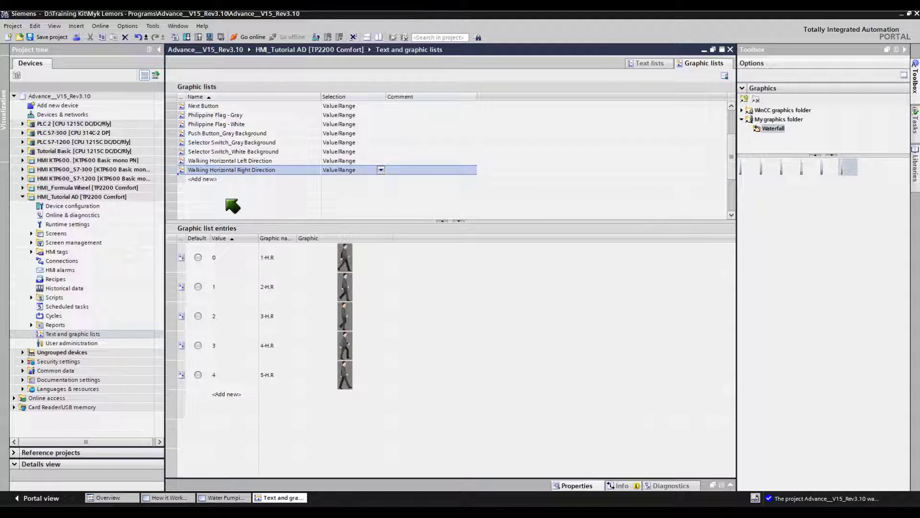
pyautogui.click(203, 180)
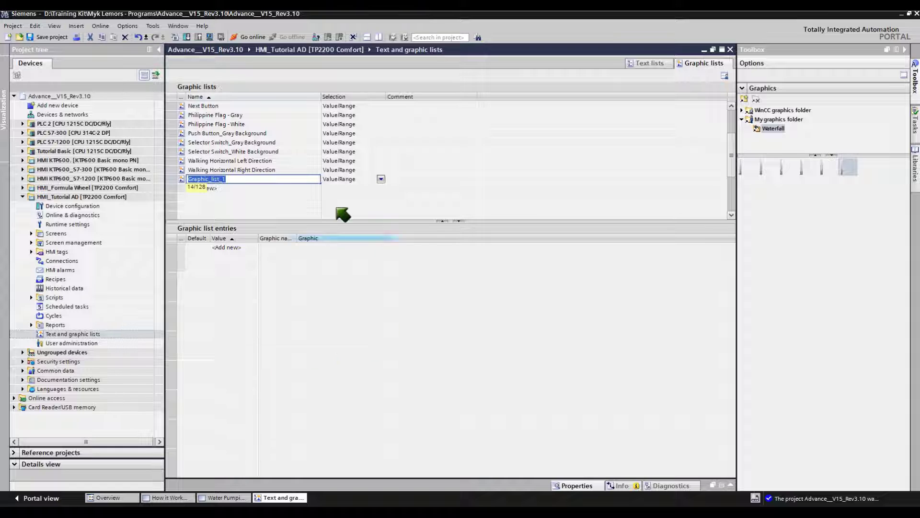
# Step: Rename the graphic list to 'Waterfall', keep Value/Range selection, and add comment 'Tutorial'
pyautogui.click(202, 180)
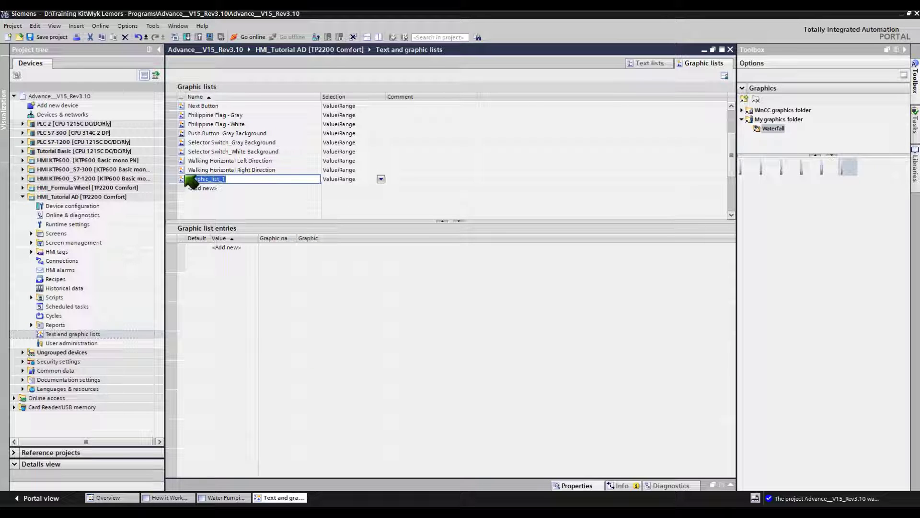
pyautogui.write('Waterfall')
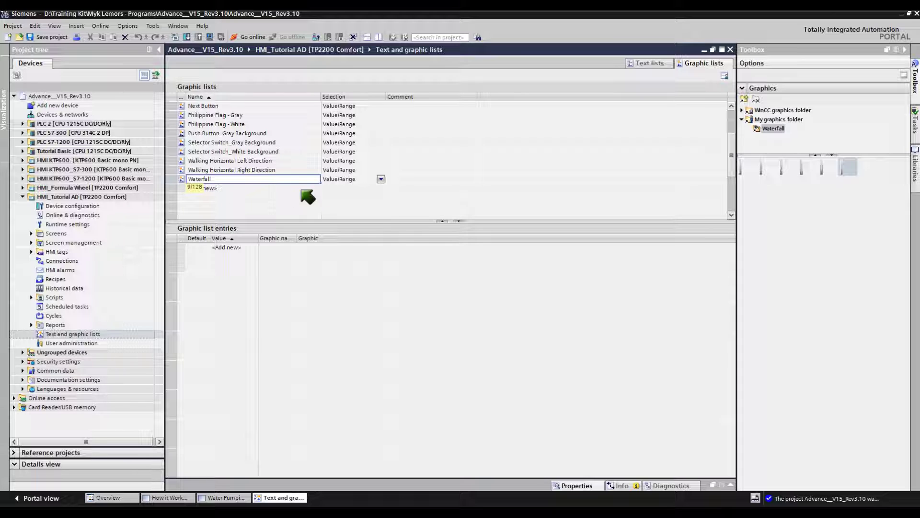
pyautogui.click(378, 178)
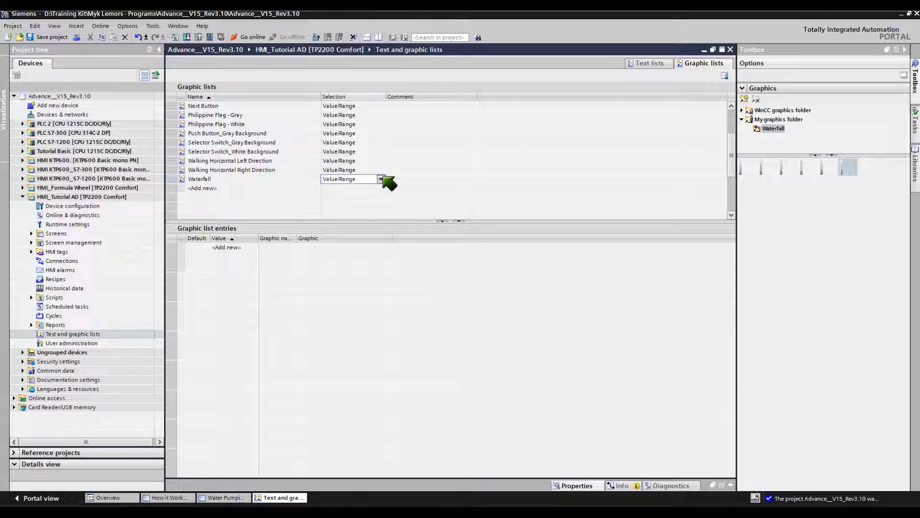
pyautogui.click(380, 179)
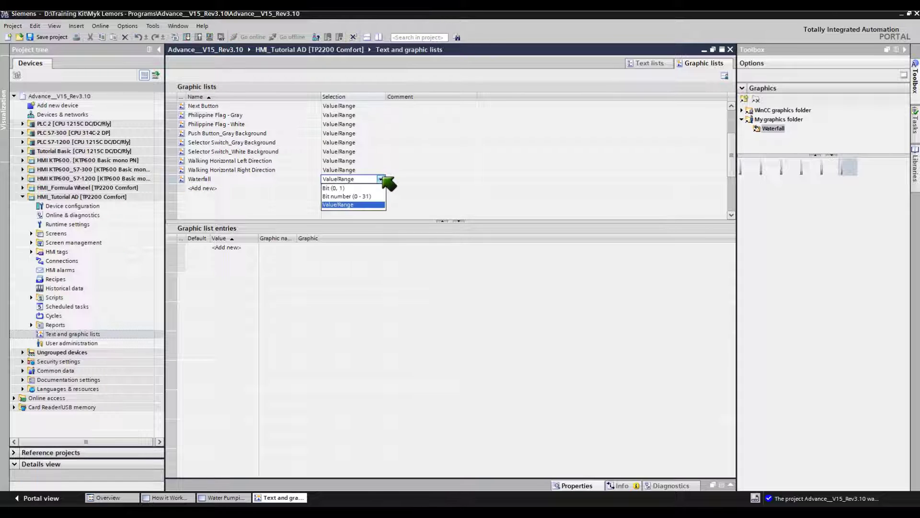
pyautogui.click(353, 205)
pyautogui.click(414, 180)
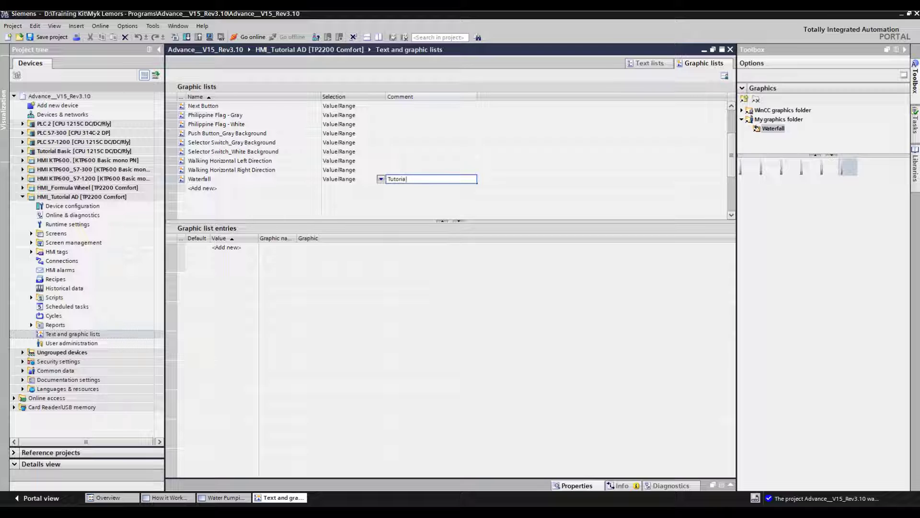
pyautogui.click(259, 244)
# Step: Add the '1 - Running Water' frame as entry 0 of the Waterfall list
pyautogui.click(748, 168)
pyautogui.moveTo(748, 168); pyautogui.dragTo(373, 280)
pyautogui.click(238, 262)
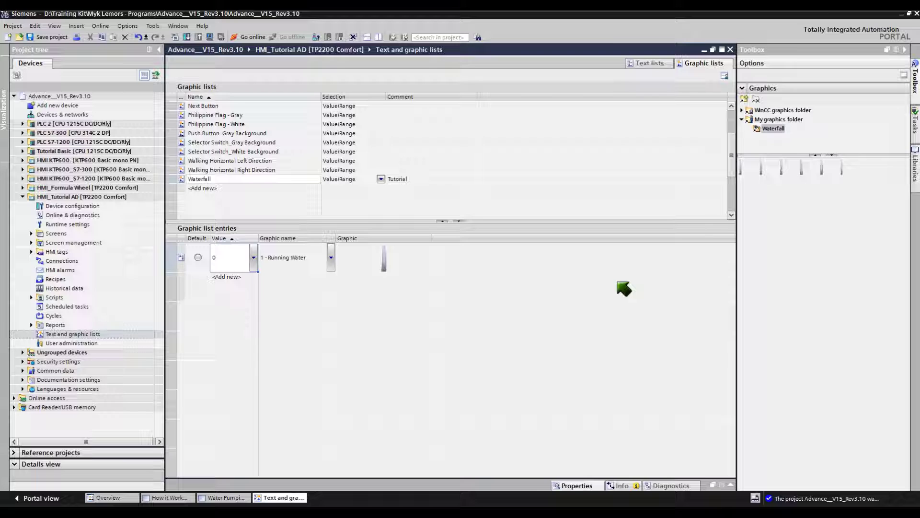
# Step: Add Running Water frames 2 to 6 as entries 1 to 5, checking values 0 and 5
pyautogui.moveTo(767, 168); pyautogui.dragTo(347, 320)
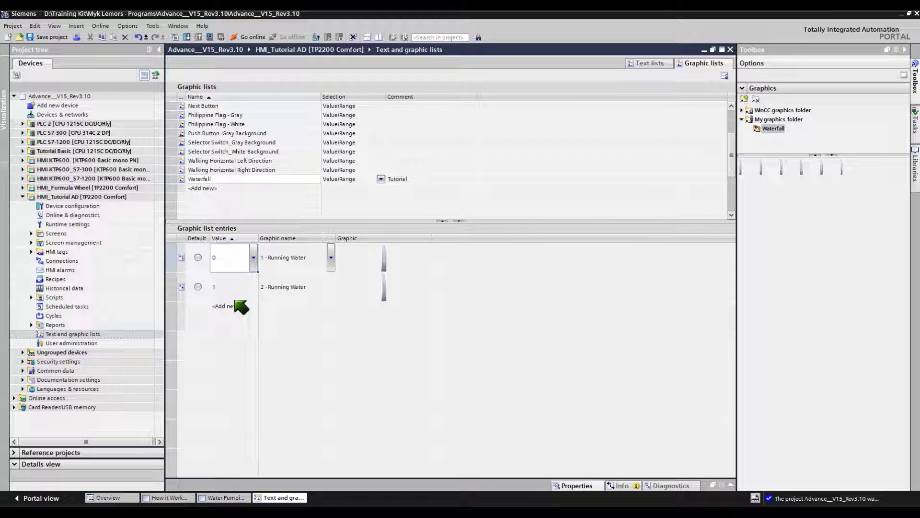
pyautogui.click(228, 287)
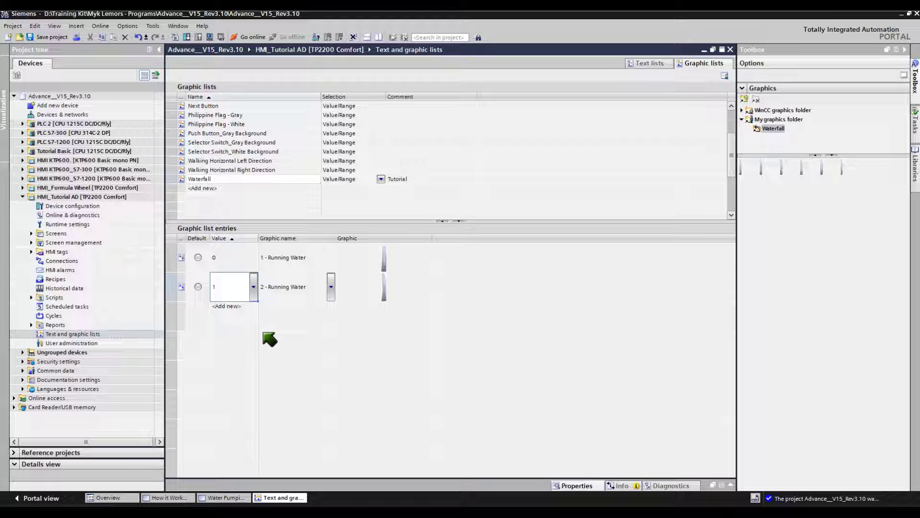
pyautogui.click(781, 167)
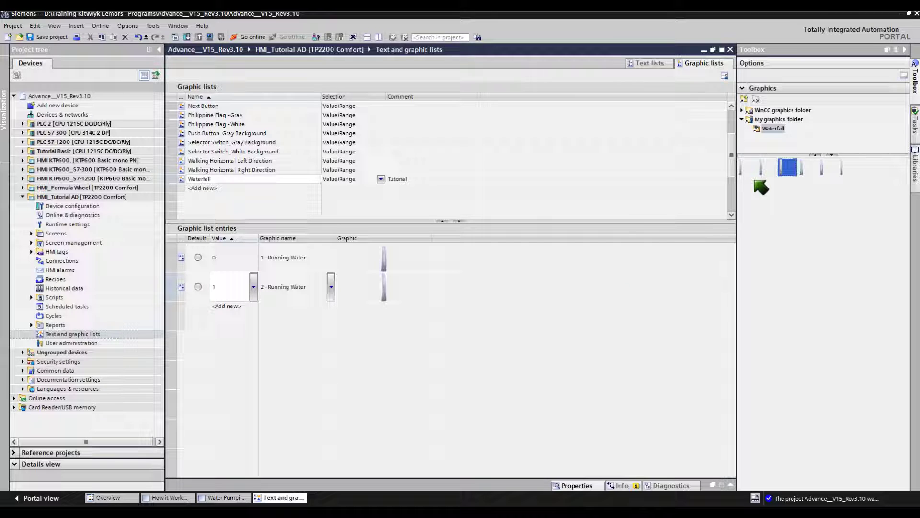
pyautogui.moveTo(808, 168); pyautogui.dragTo(384, 309)
pyautogui.moveTo(406, 353); pyautogui.dragTo(408, 354)
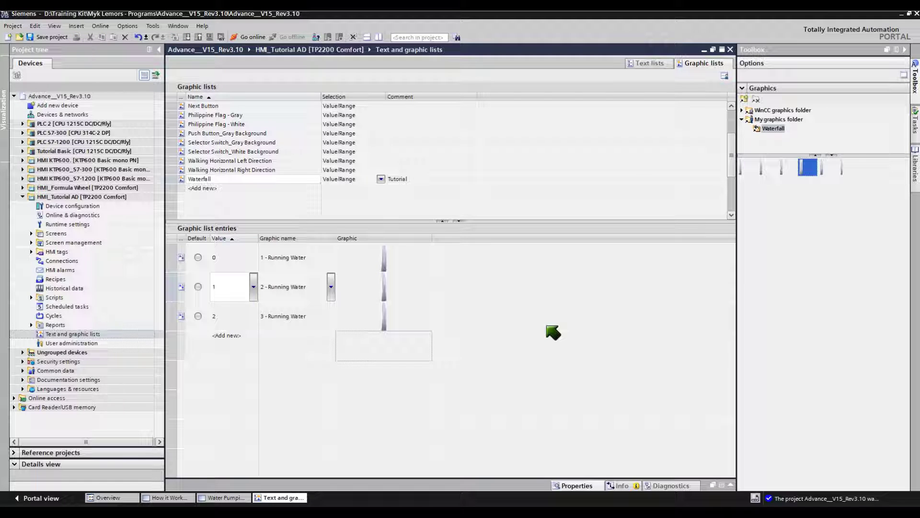
pyautogui.moveTo(830, 168); pyautogui.dragTo(376, 376)
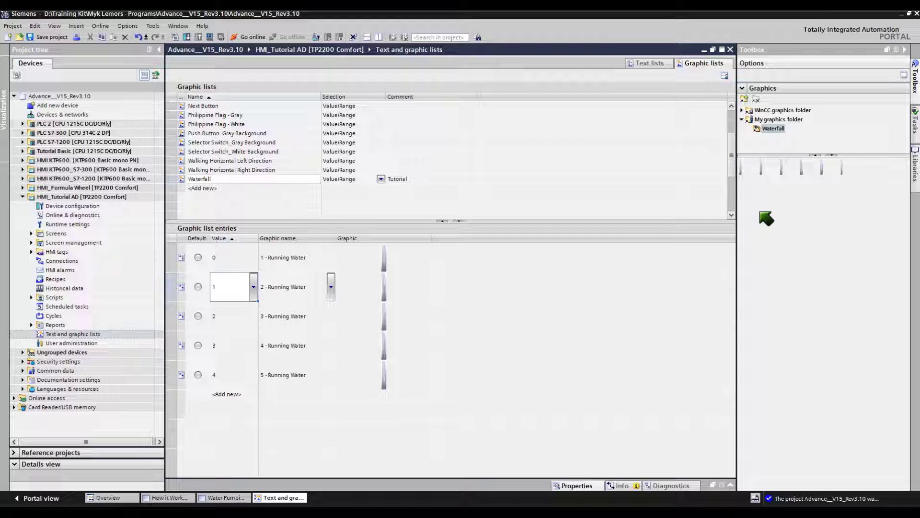
pyautogui.moveTo(848, 167); pyautogui.dragTo(405, 410)
pyautogui.click(222, 265)
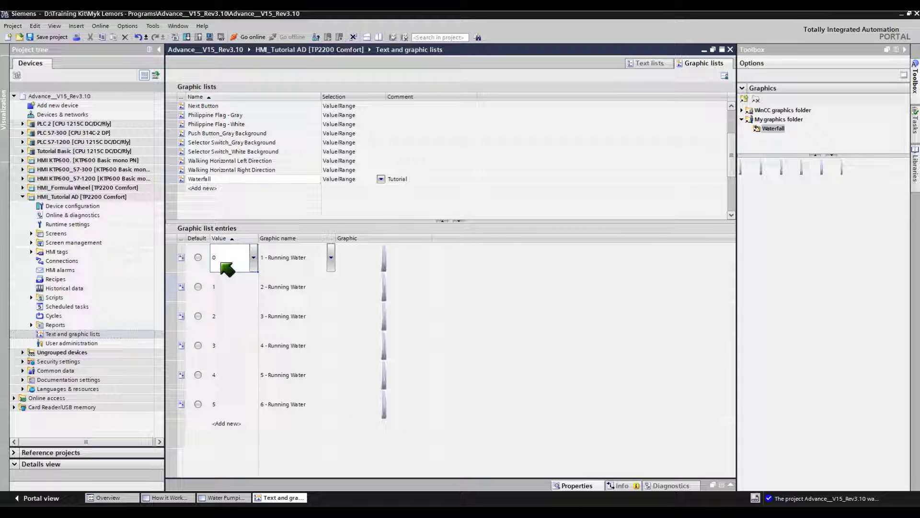
pyautogui.click(237, 400)
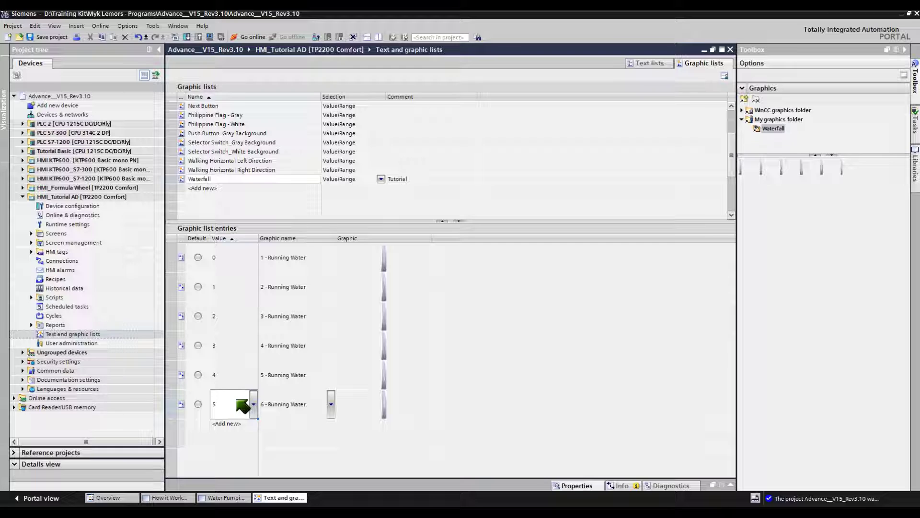
pyautogui.doubleClick(223, 404)
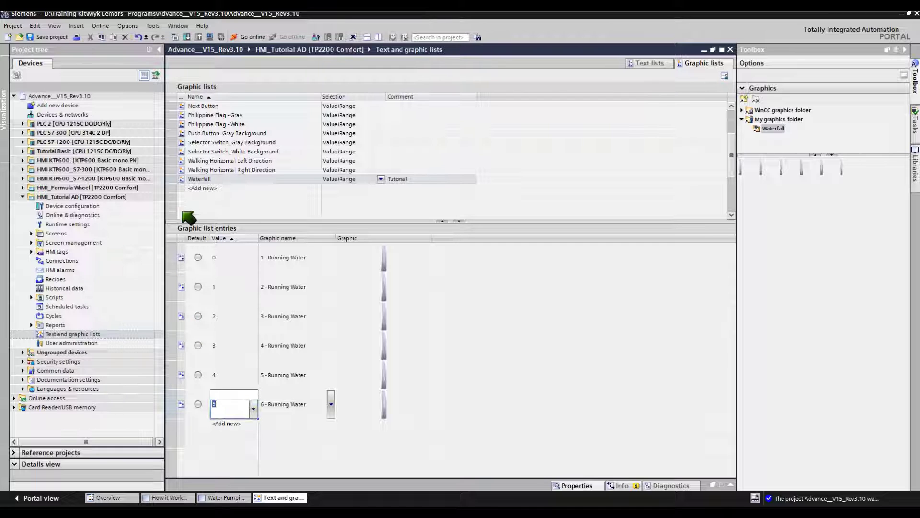
# Step: Copy the Waterfall graphic list
pyautogui.click(193, 181)
pyautogui.rightClick(176, 179)
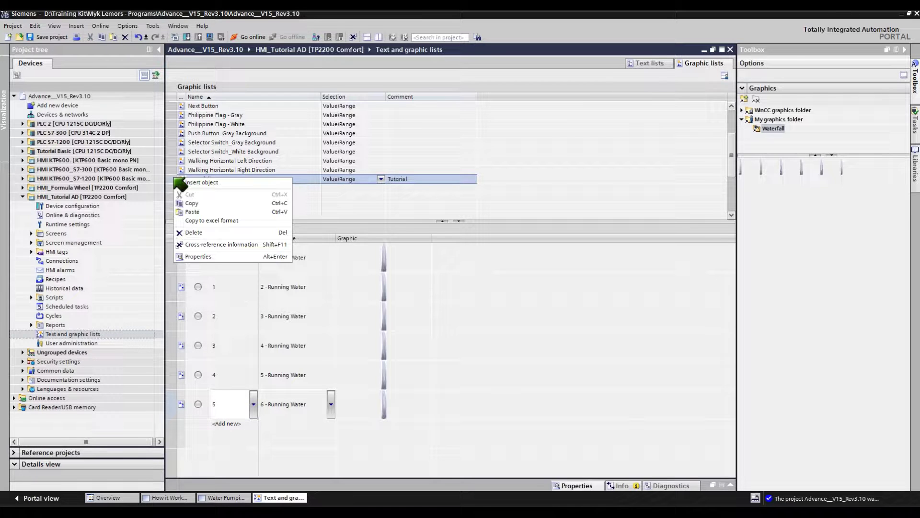
pyautogui.click(192, 203)
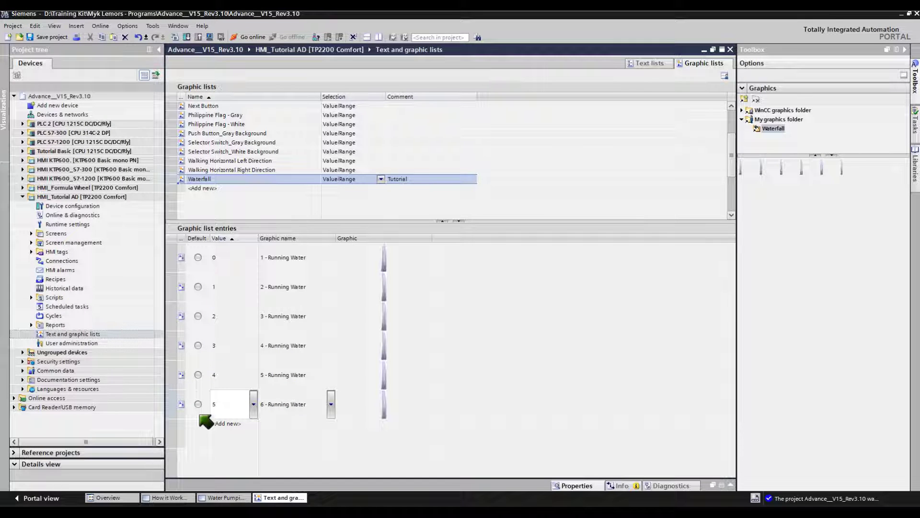
# Step: Paste the waterfall graphic onto the How it Works! Waterfall screen, placing it in the tank's top opening and stretching it to the bottom
pyautogui.click(163, 499)
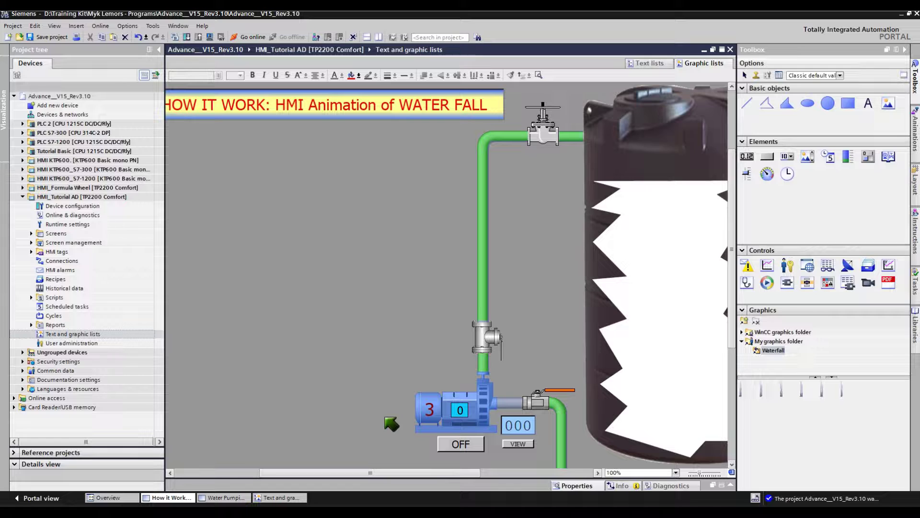
pyautogui.rightClick(416, 221)
pyautogui.click(444, 233)
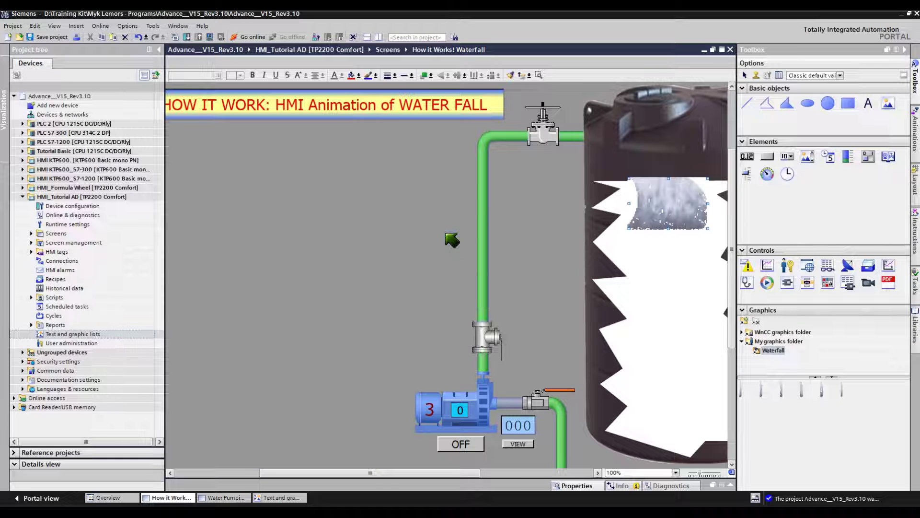
pyautogui.moveTo(627, 224); pyautogui.dragTo(684, 208)
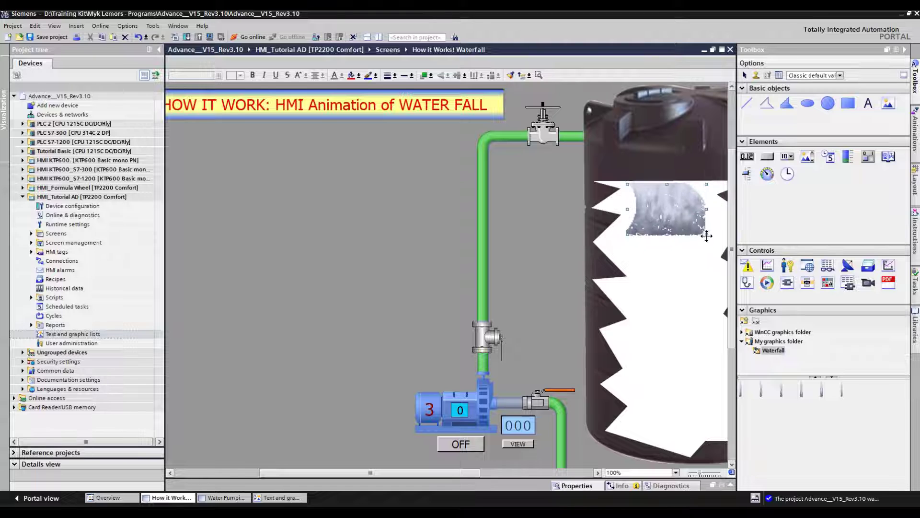
pyautogui.moveTo(707, 243); pyautogui.dragTo(675, 436)
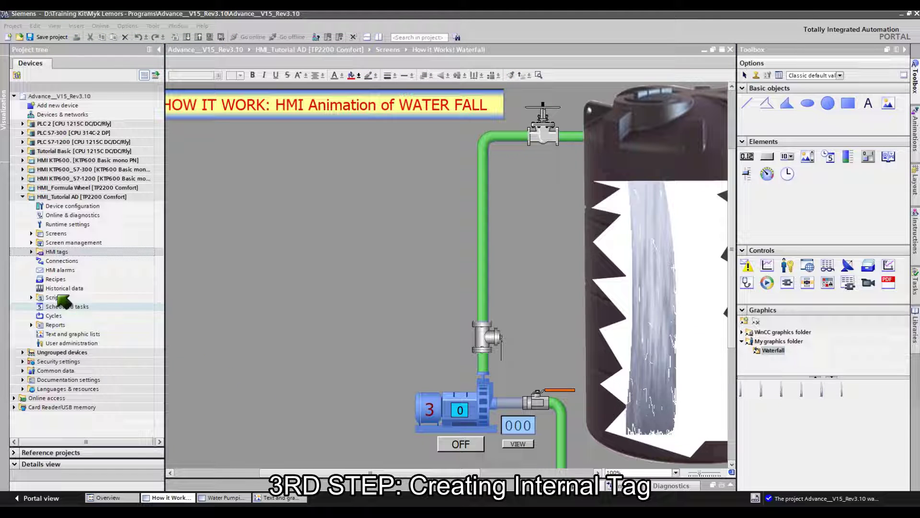
# Step: Create a new HMI tag table named 'Customize graphic animation' and open it
pyautogui.click(32, 252)
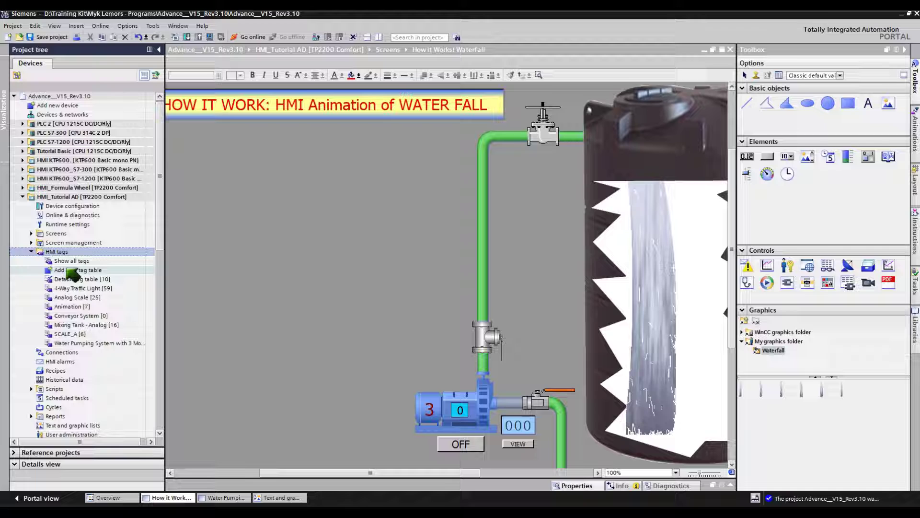
pyautogui.click(91, 270)
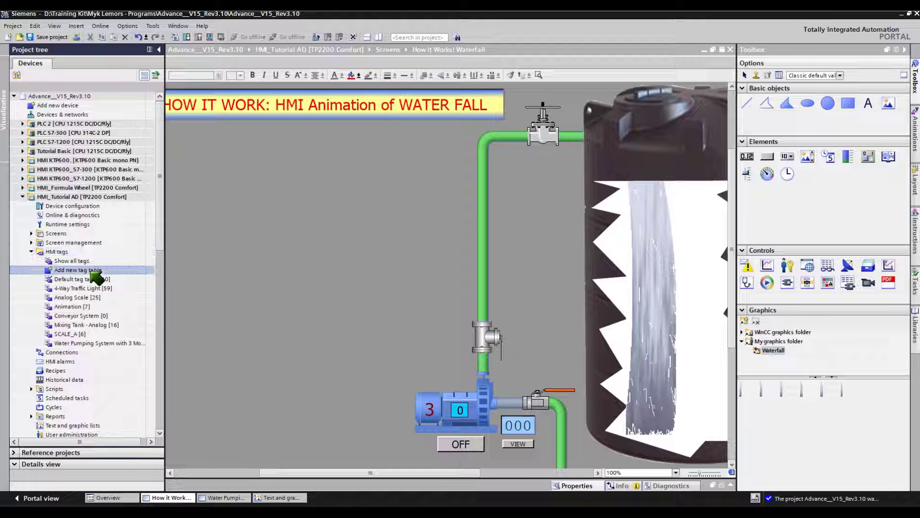
pyautogui.doubleClick(92, 272)
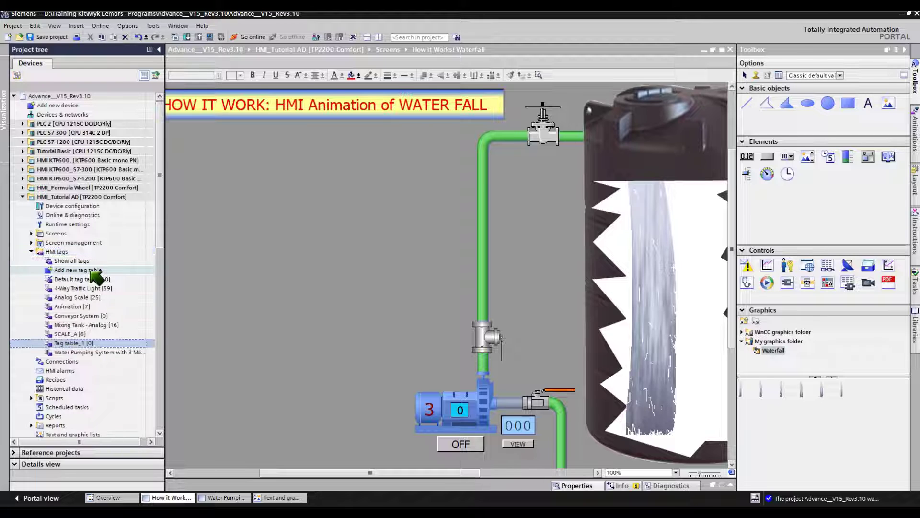
pyautogui.click(71, 343)
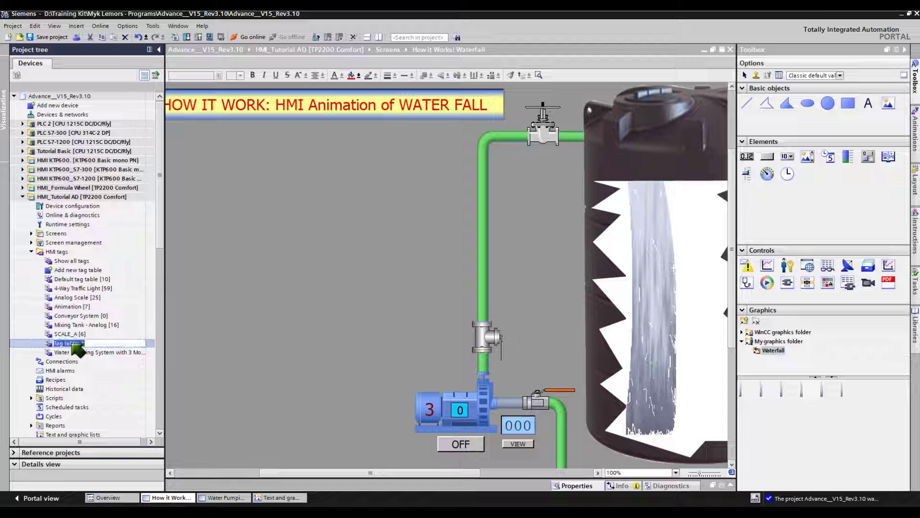
pyautogui.hotkey('ctrl', 'v')
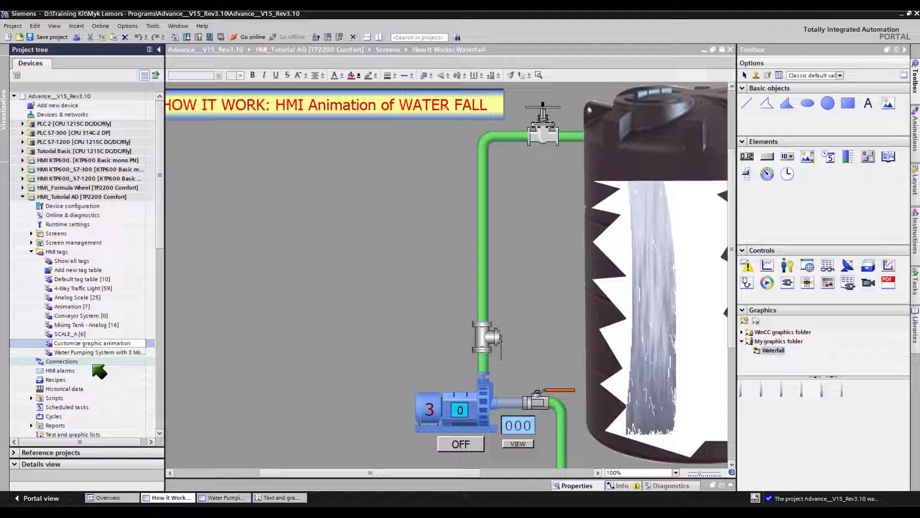
pyautogui.click(99, 370)
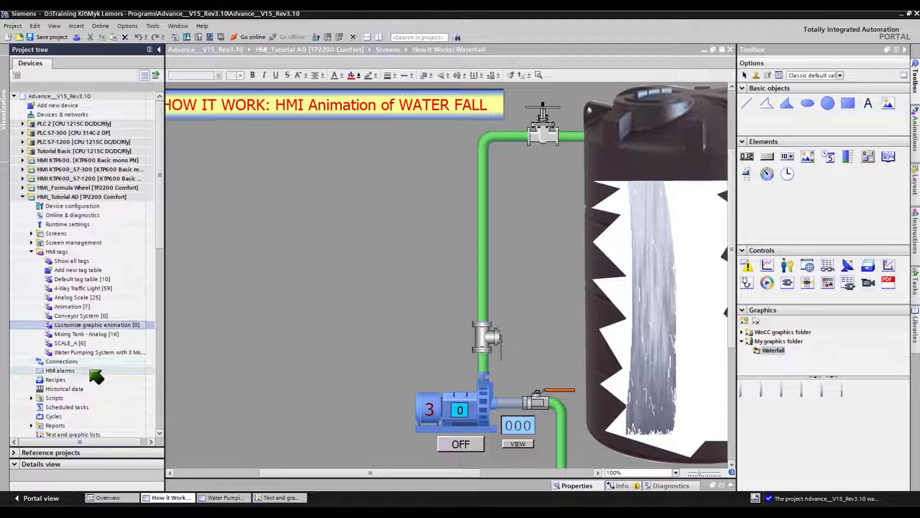
pyautogui.doubleClick(99, 326)
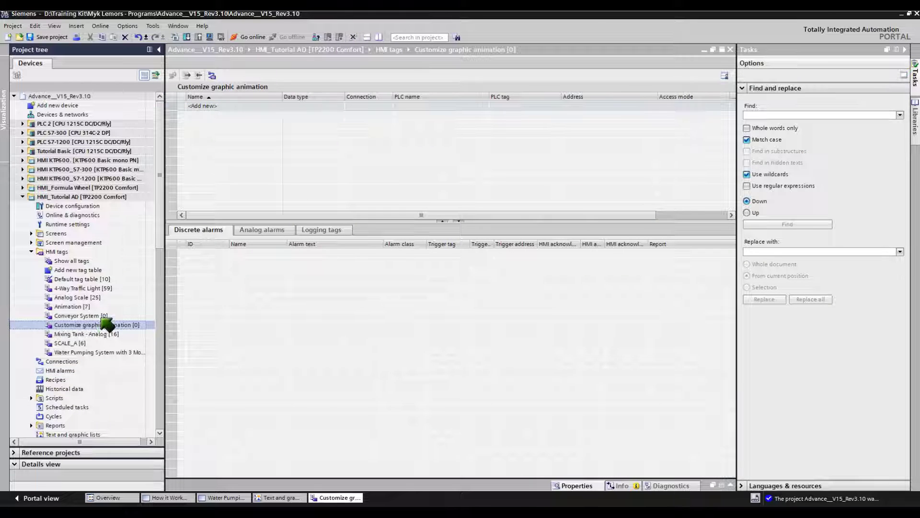
# Step: Add an internal tag 'Waterfall tag' of data type Int to the table
pyautogui.click(209, 107)
pyautogui.click(210, 106)
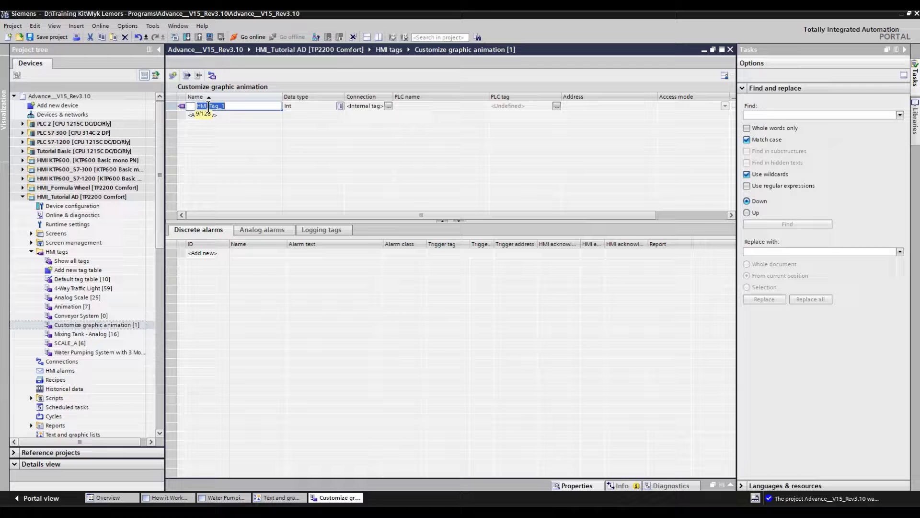
pyautogui.write('Waterfall tag')
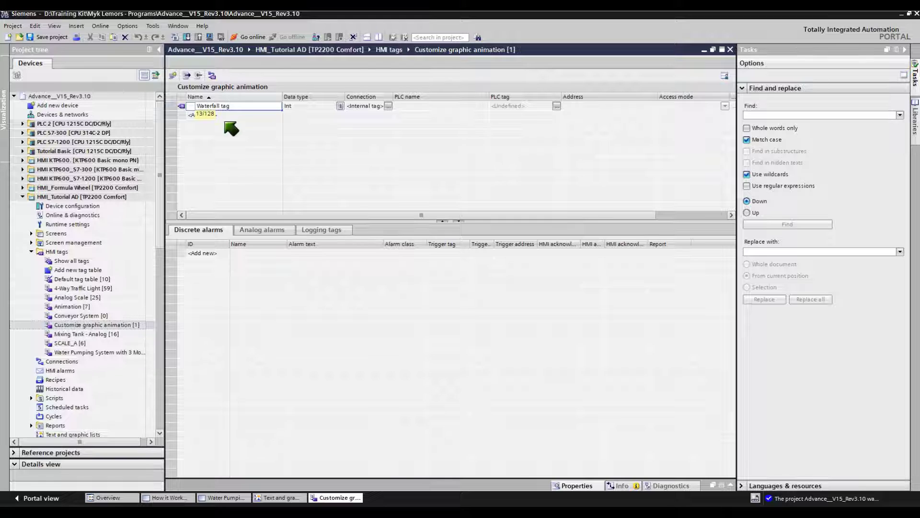
pyautogui.click(307, 106)
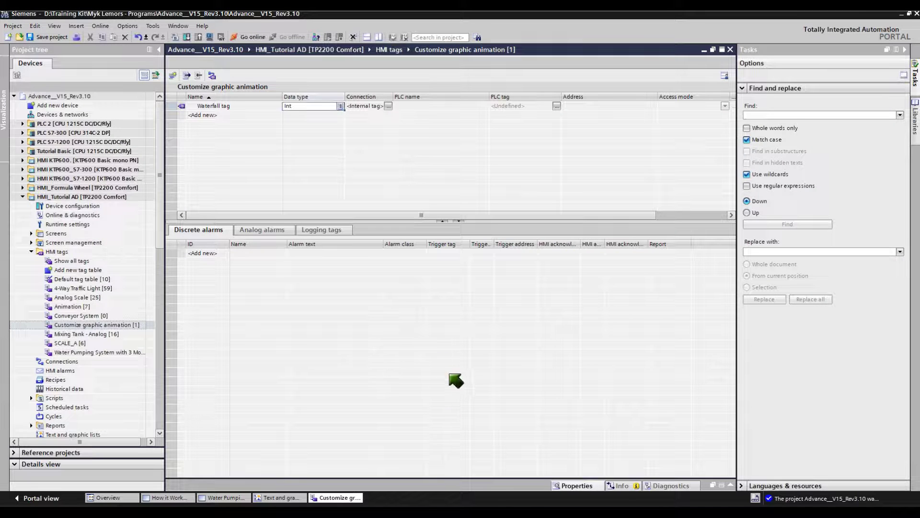
pyautogui.click(374, 107)
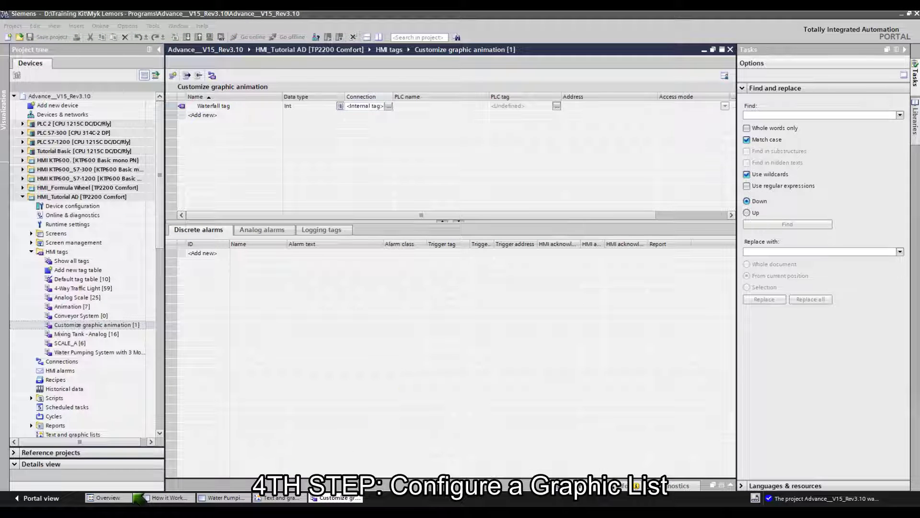
# Step: On the How it Works! Waterfall screen, set the waterfall graphic I/O field's mode to Output
pyautogui.click(162, 500)
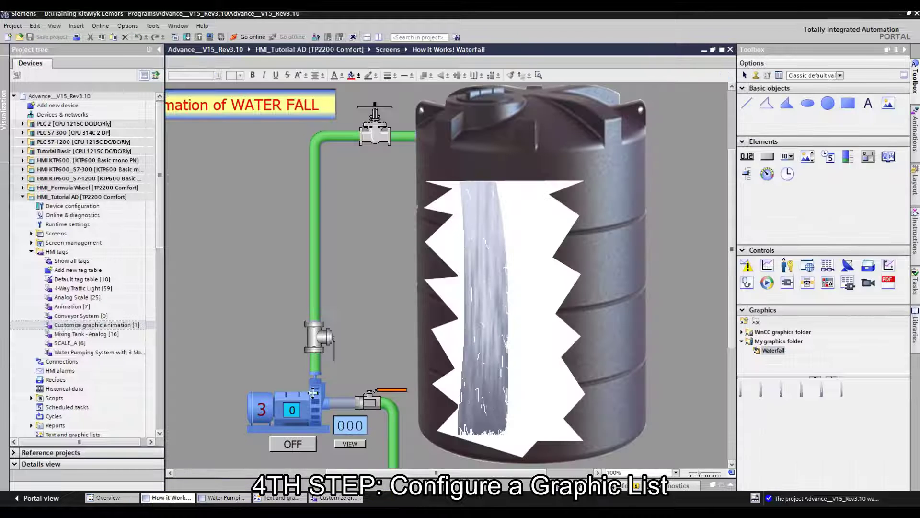
pyautogui.click(480, 229)
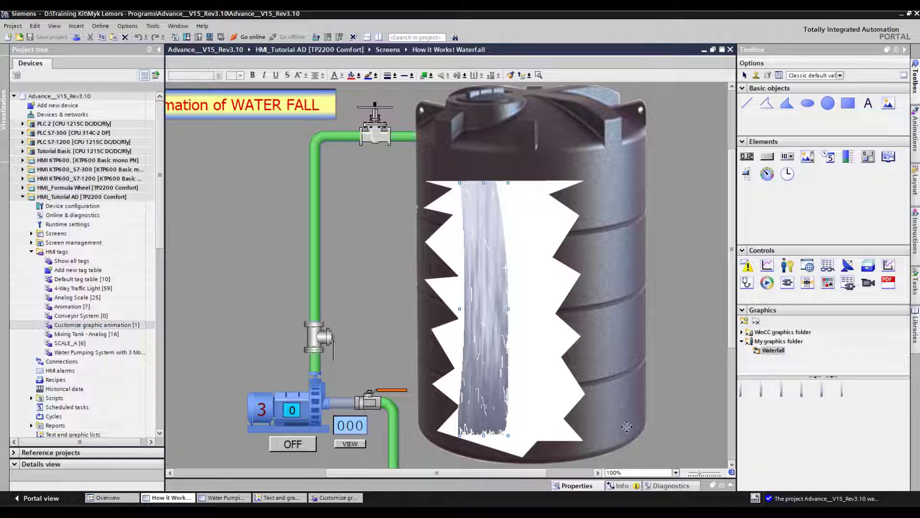
pyautogui.click(593, 486)
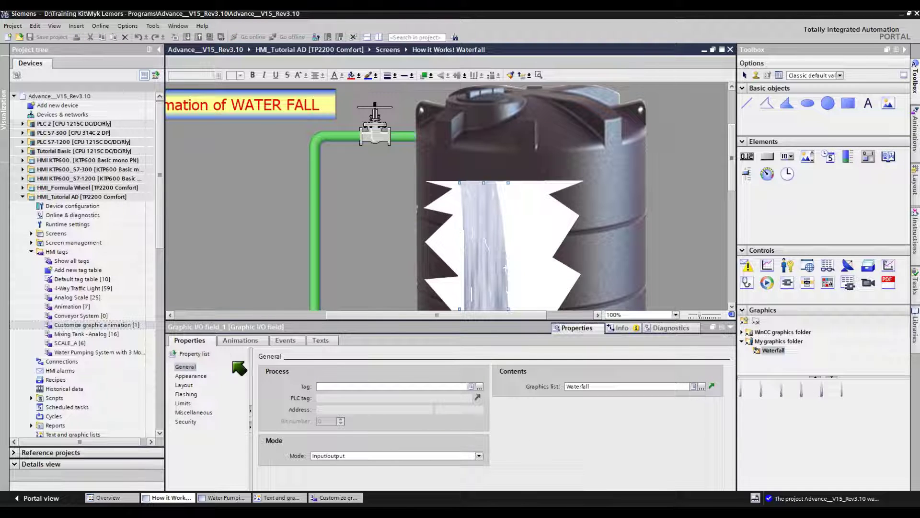
pyautogui.click(186, 367)
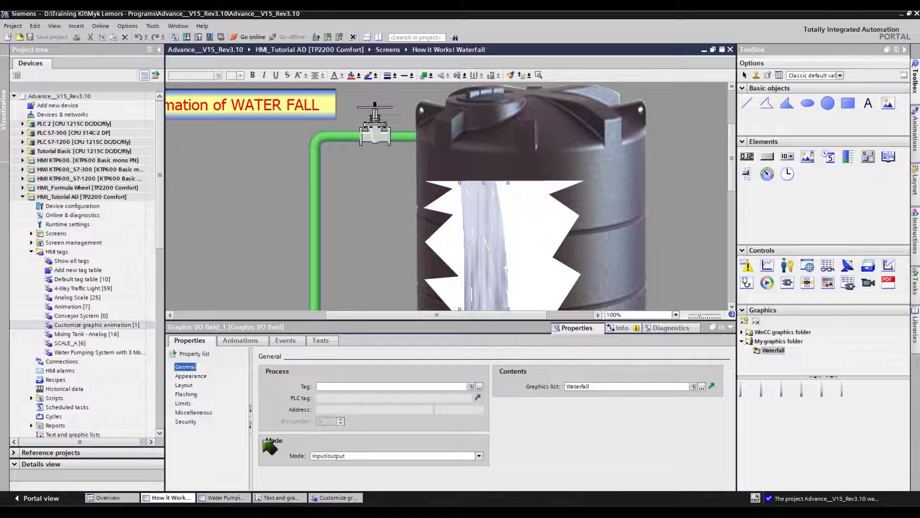
pyautogui.click(479, 455)
pyautogui.click(340, 484)
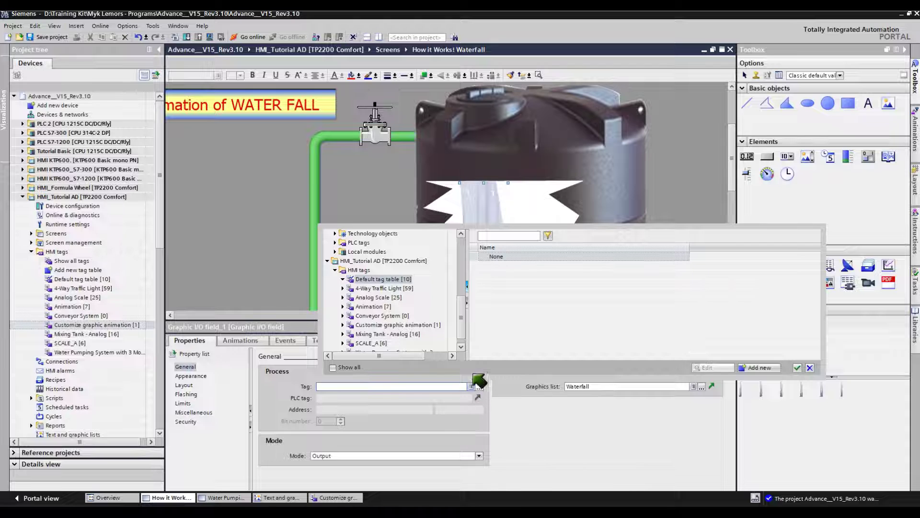
# Step: Link the field to Waterfall tag from the Customize graphic animation table
pyautogui.click(397, 325)
pyautogui.click(533, 267)
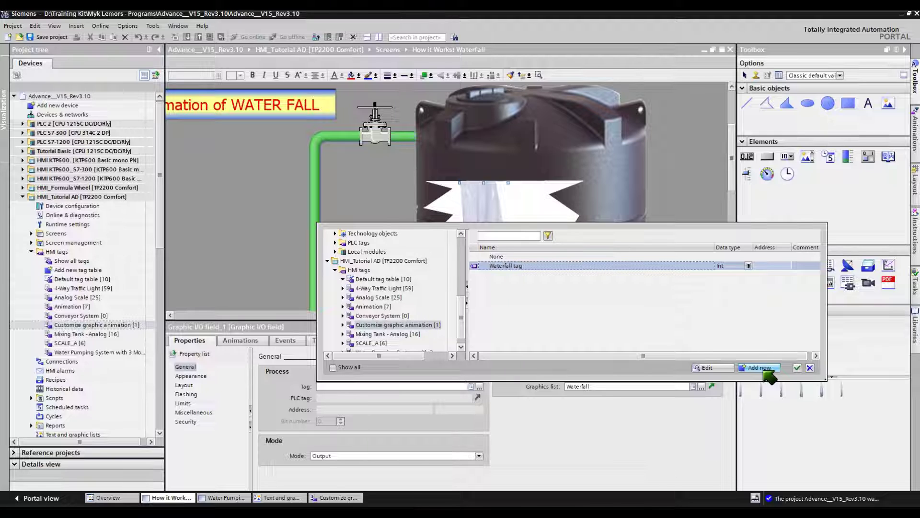
pyautogui.click(798, 368)
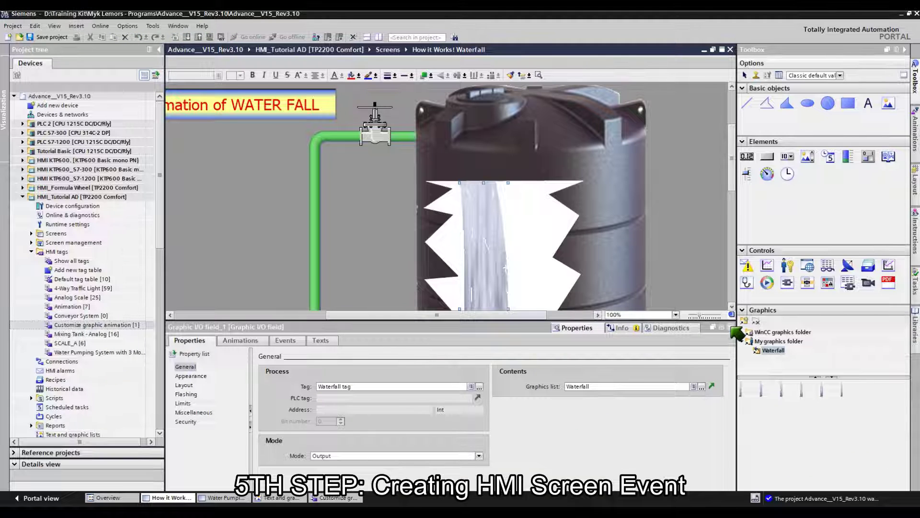
# Step: Add the SimulateTag function to the Waterfall screen's Loaded event
pyautogui.click(731, 327)
pyautogui.click(359, 238)
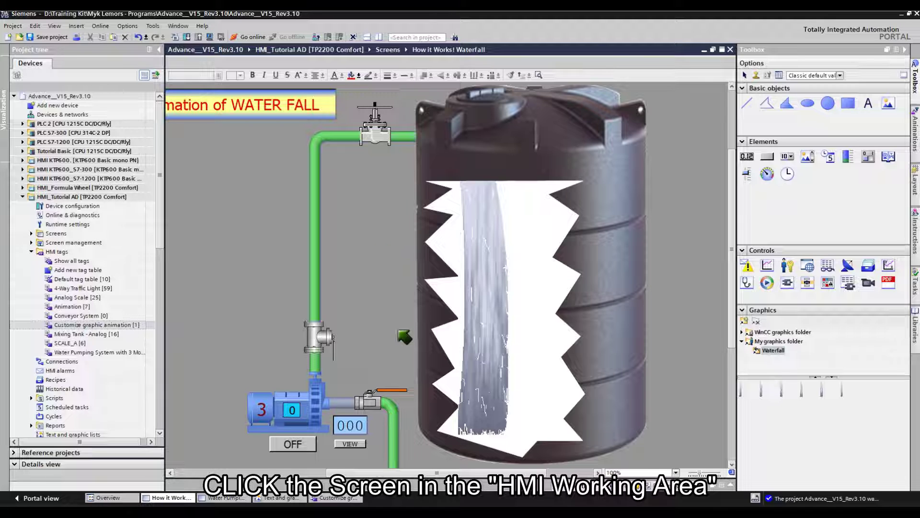
pyautogui.click(575, 485)
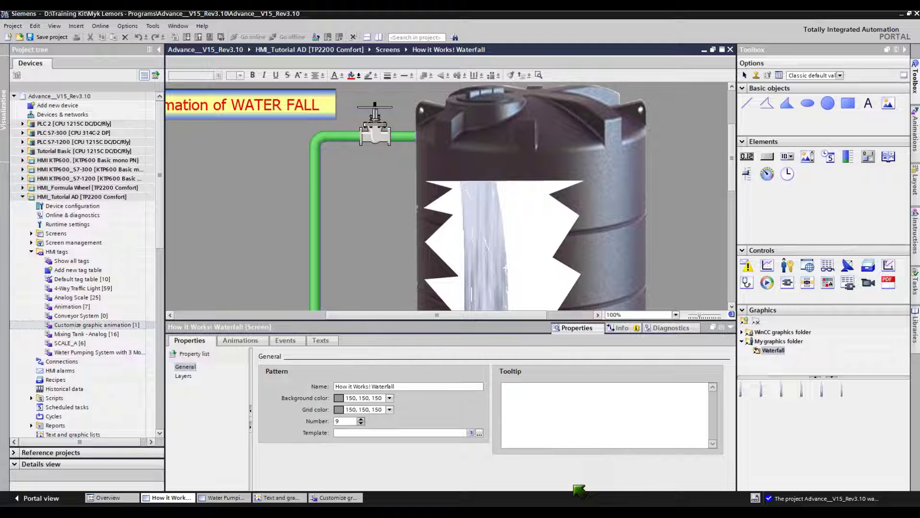
pyautogui.click(287, 340)
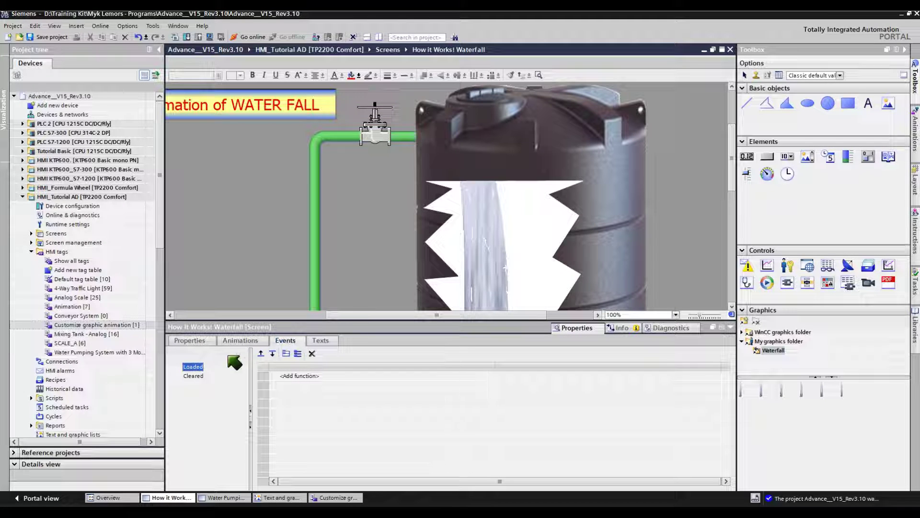
pyautogui.click(299, 376)
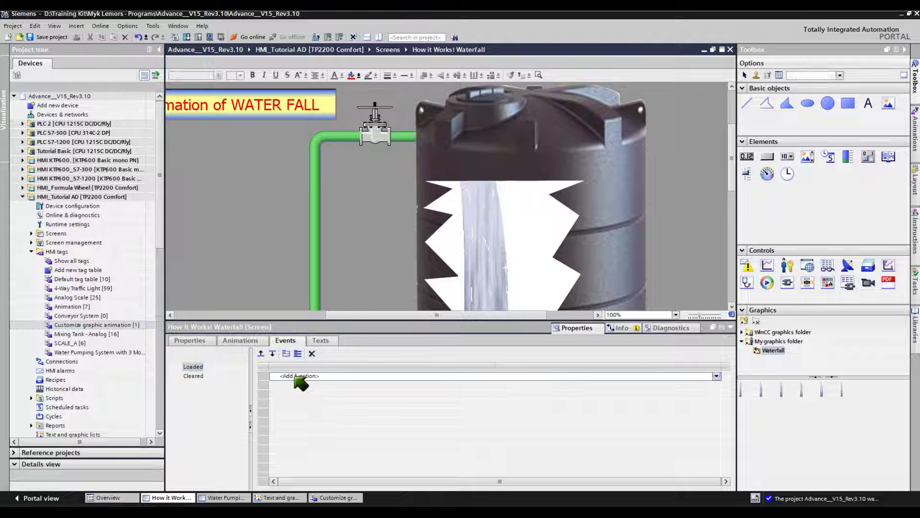
pyautogui.write('simul')
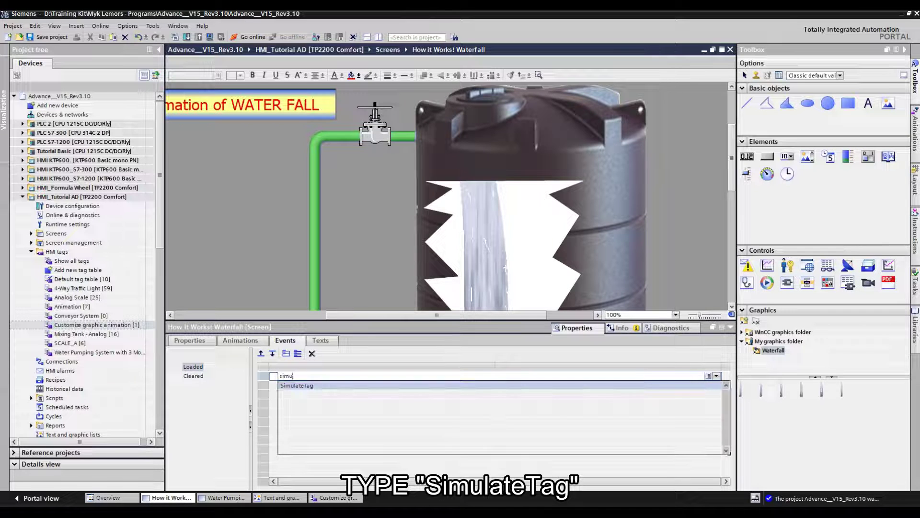
pyautogui.click(314, 384)
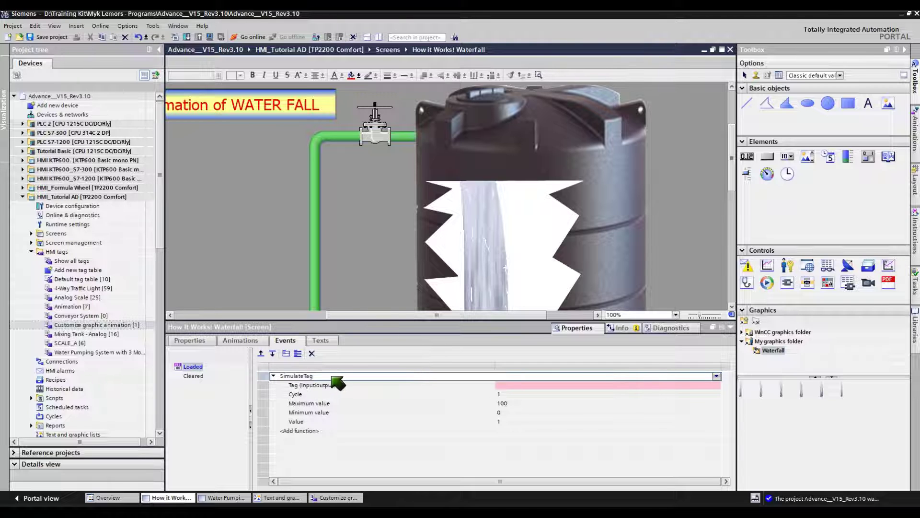
# Step: Set SimulateTag's Tag parameter to Waterfall tag
pyautogui.click(688, 385)
pyautogui.click(716, 385)
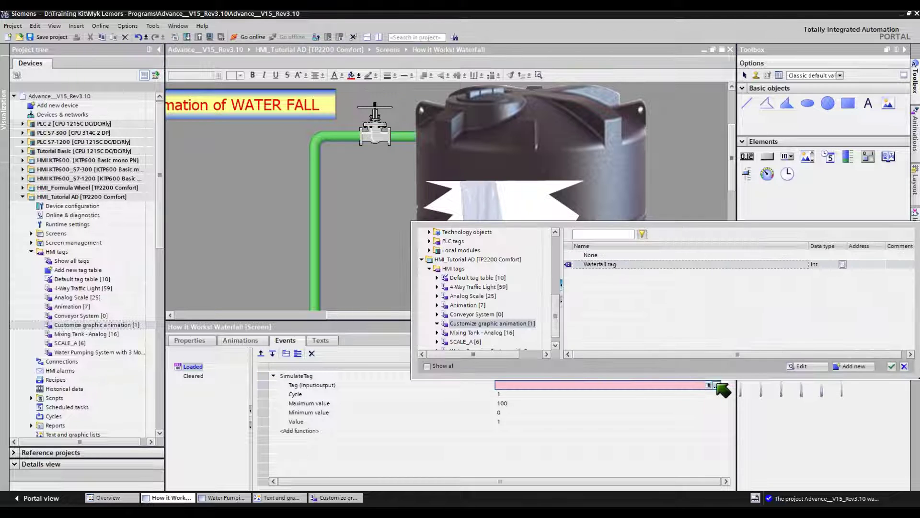
pyautogui.click(461, 323)
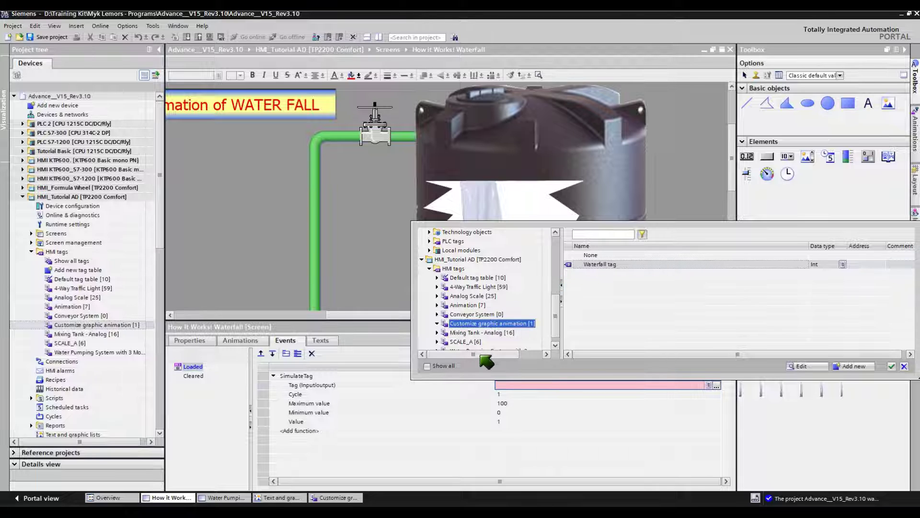
pyautogui.click(610, 265)
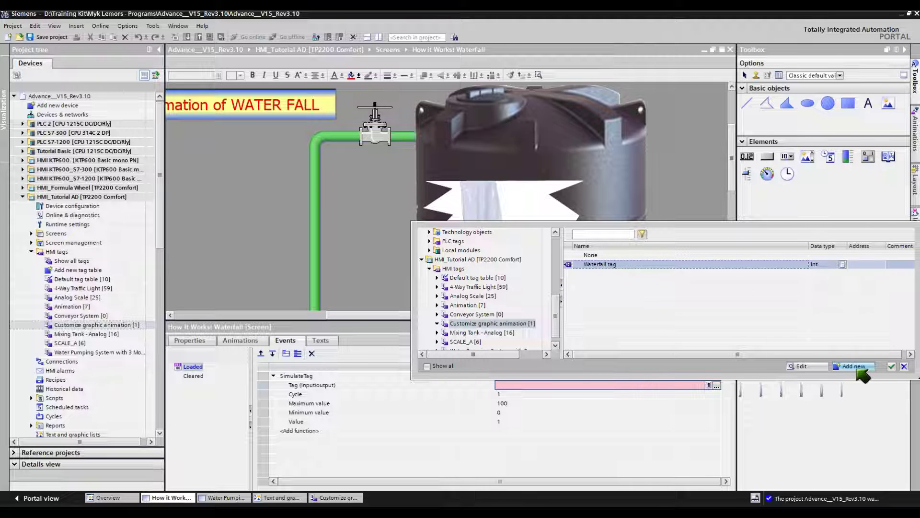
pyautogui.click(891, 366)
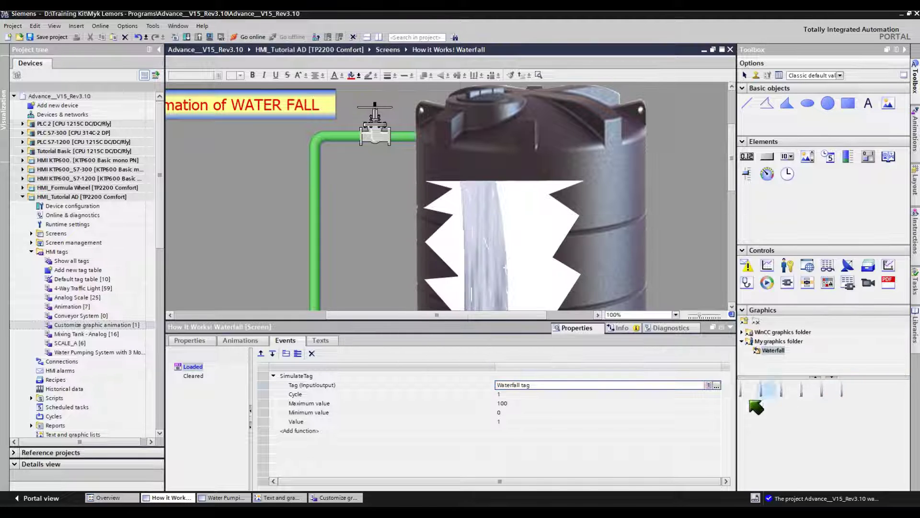
# Step: Begin editing the value range, then view the Waterfall graphic list entries 0–5
pyautogui.click(514, 404)
pyautogui.click(512, 413)
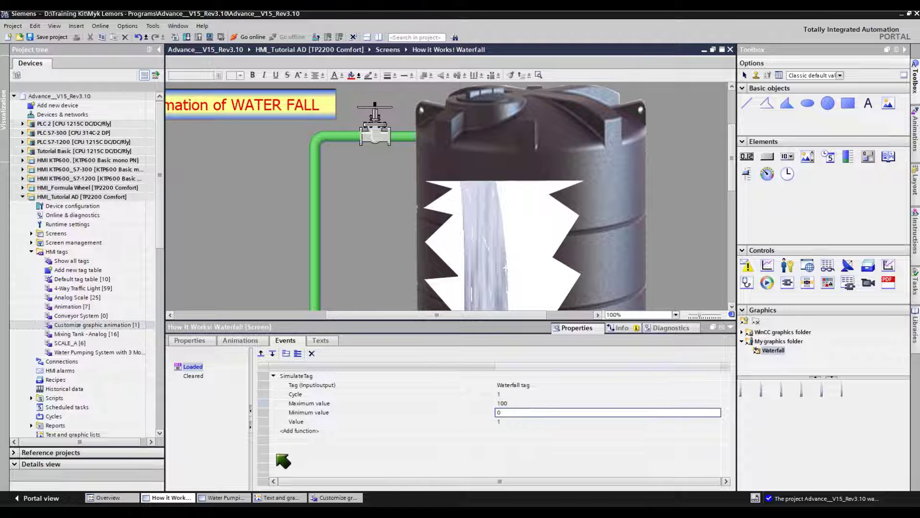
pyautogui.click(274, 498)
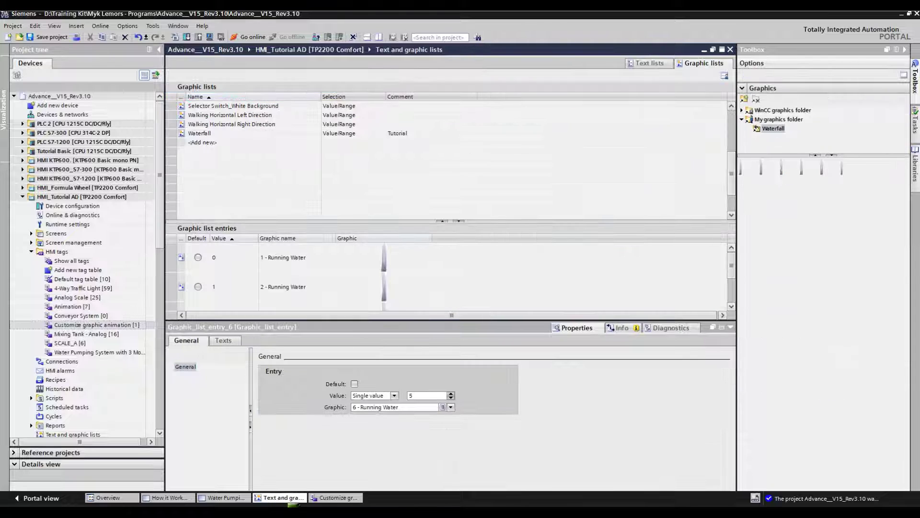
# Step: Review the Waterfall graphic list entries from value 0 to value 5
pyautogui.click(731, 327)
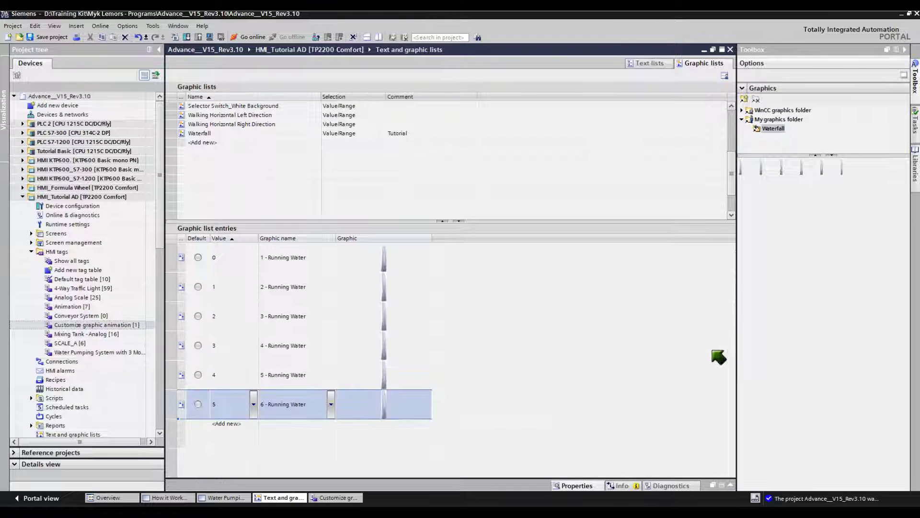
pyautogui.click(187, 260)
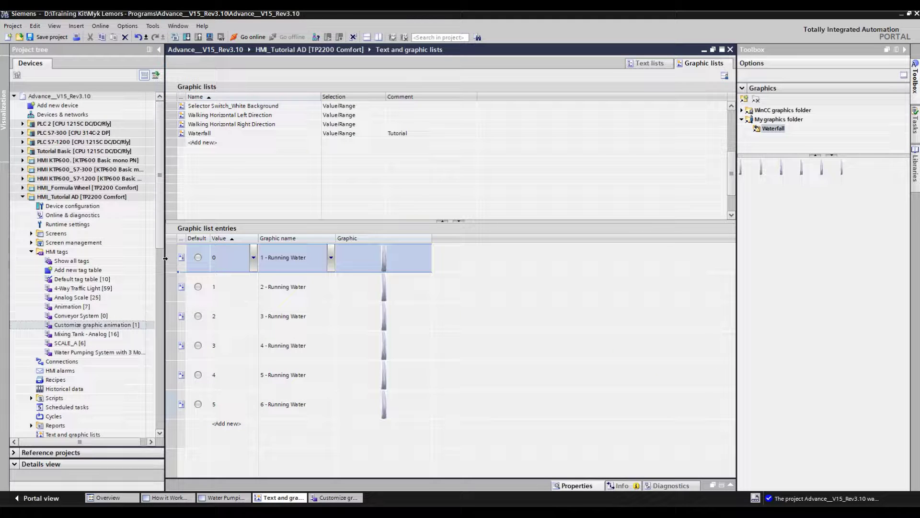
pyautogui.click(187, 404)
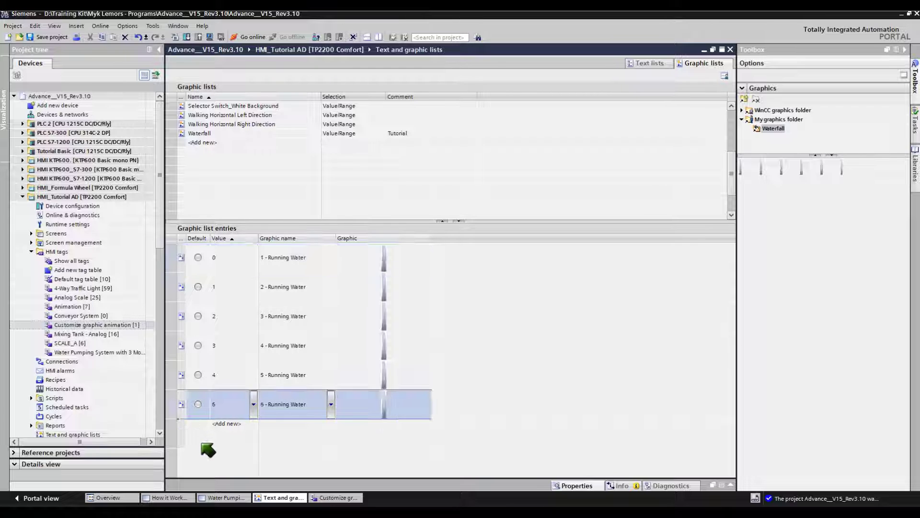
# Step: Set SimulateTag to Minimum 0, Maximum 5, Cycle 1, Value 1, and save the project
pyautogui.click(183, 497)
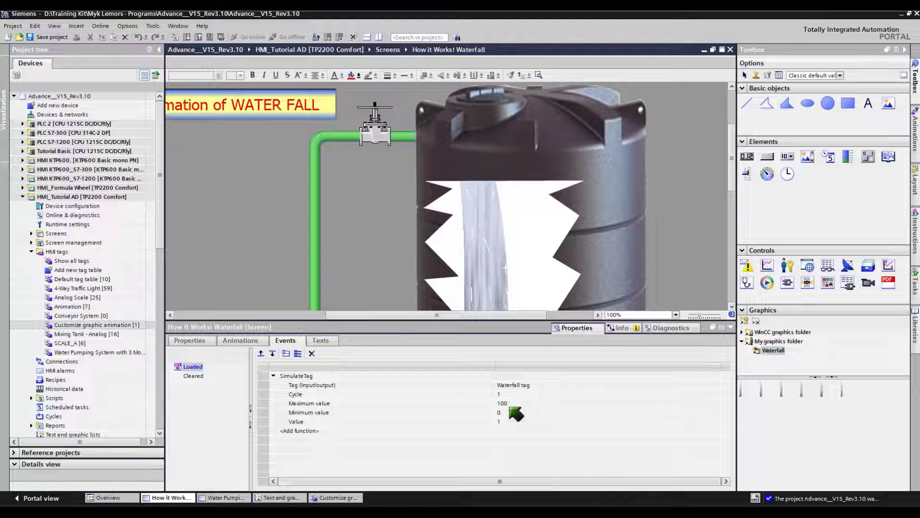
pyautogui.click(509, 412)
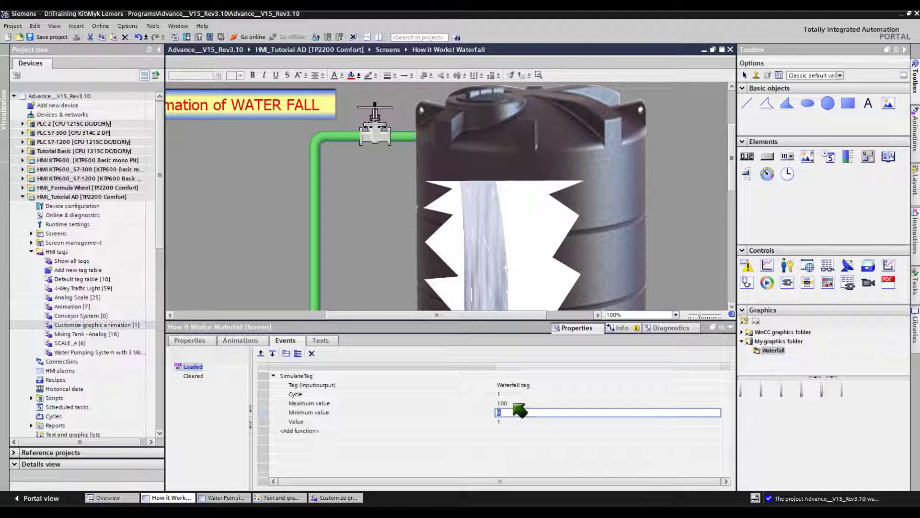
pyautogui.click(519, 404)
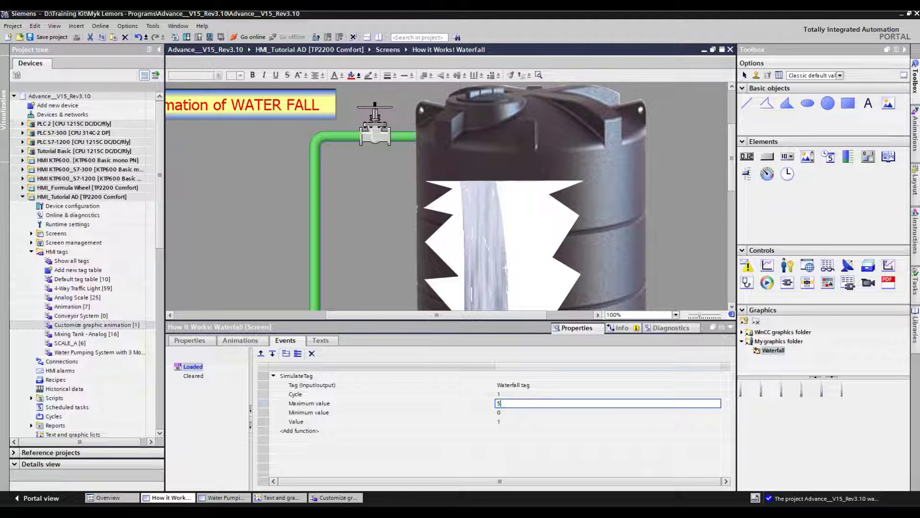
pyautogui.write('5')
pyautogui.click(508, 394)
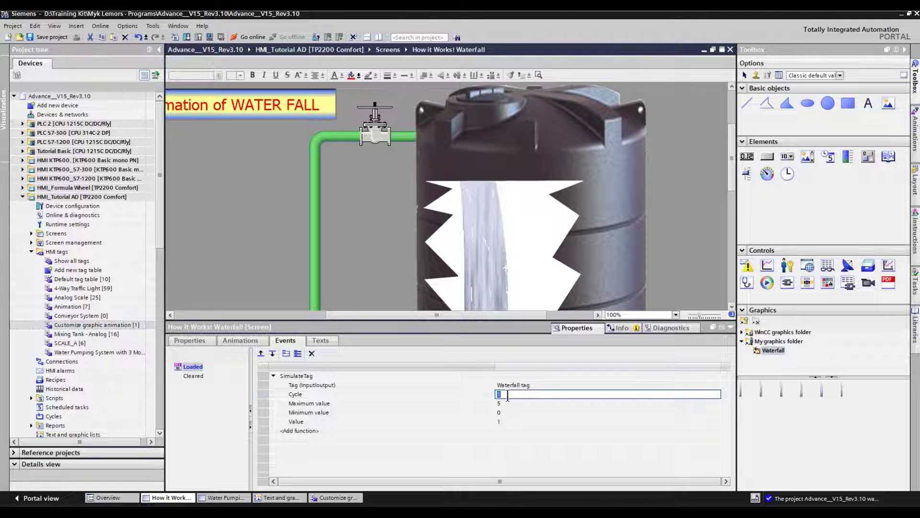
pyautogui.write('1')
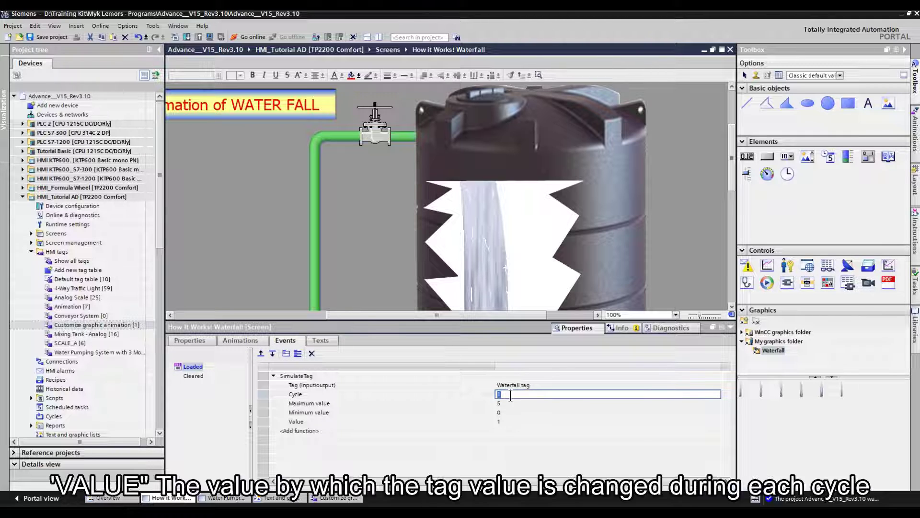
pyautogui.click(502, 422)
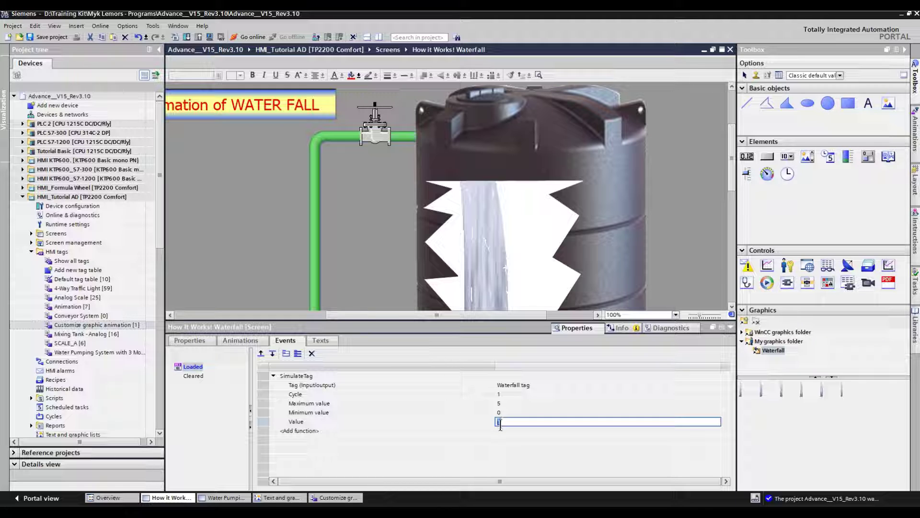
pyautogui.press('Return')
# Step: Commit the Value of 1, compile the project, and launch the HMI runtime simulation
pyautogui.click(48, 37)
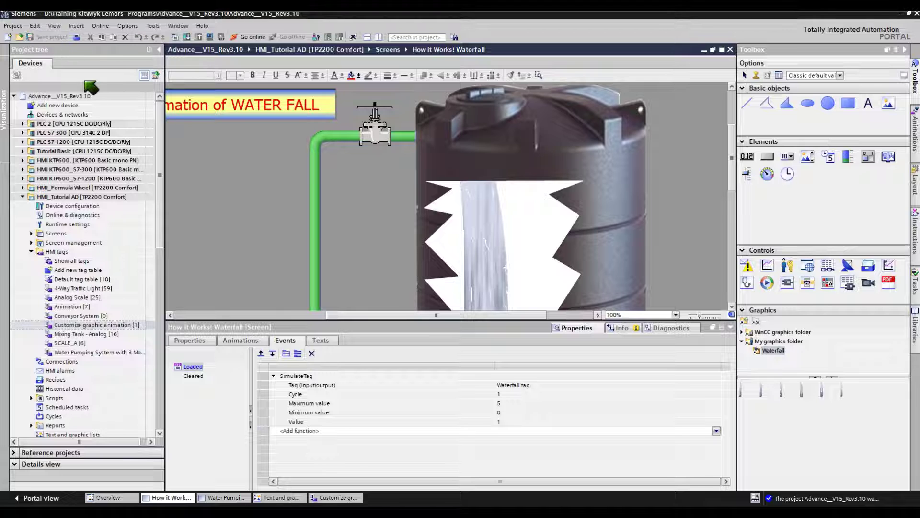
pyautogui.click(35, 26)
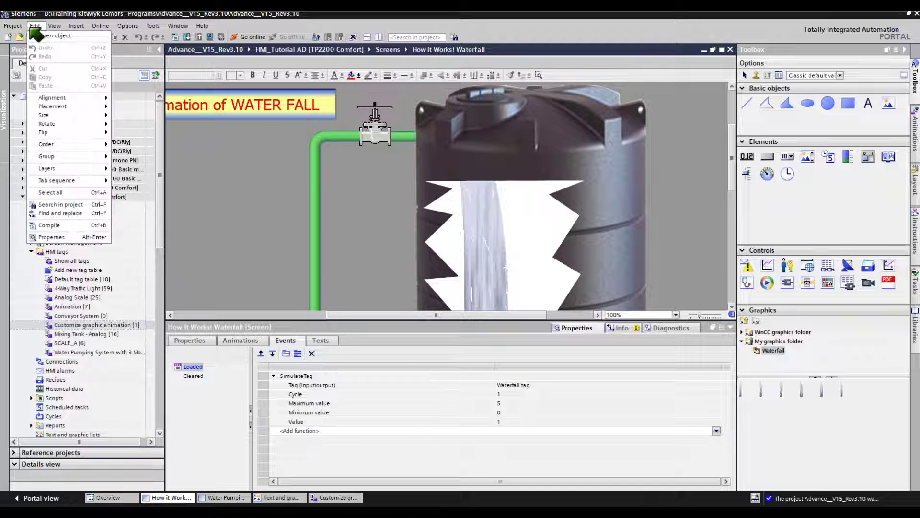
pyautogui.click(48, 225)
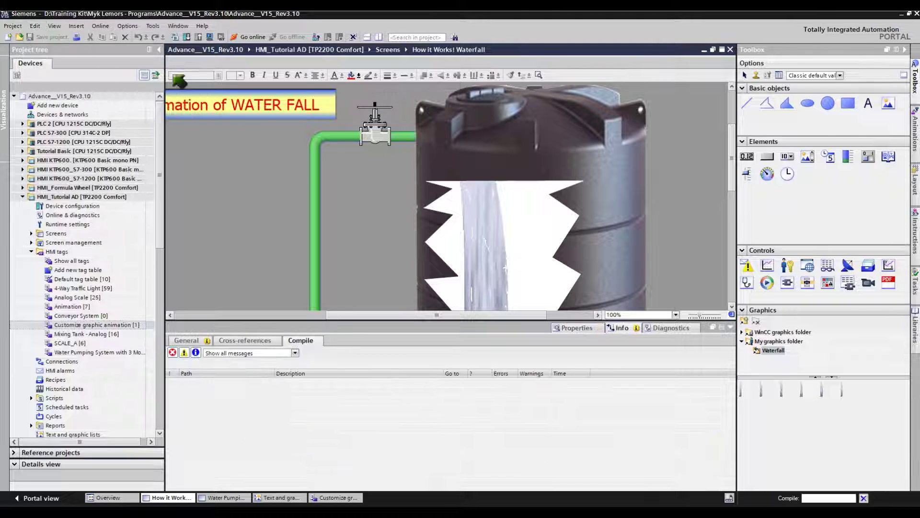
pyautogui.click(210, 38)
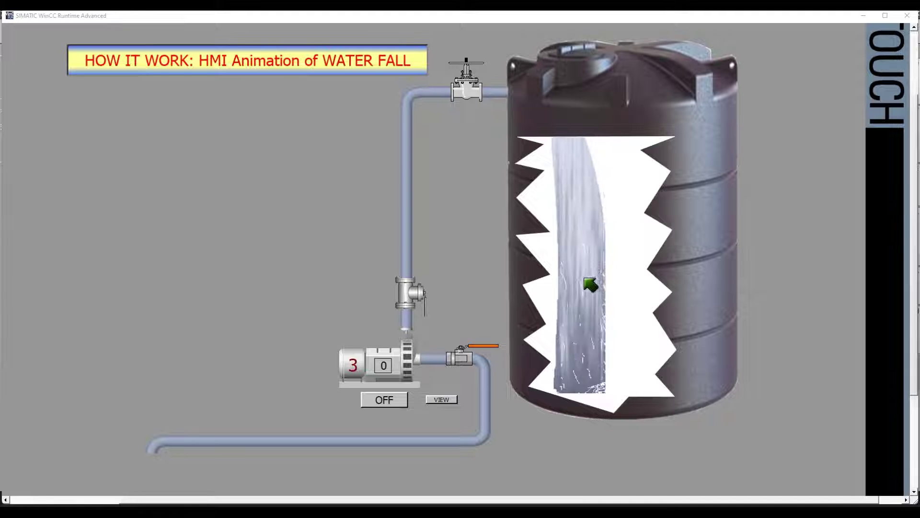
# Step: Switch pump 3 on in the runtime to watch water fall into the tank
pyautogui.click(384, 399)
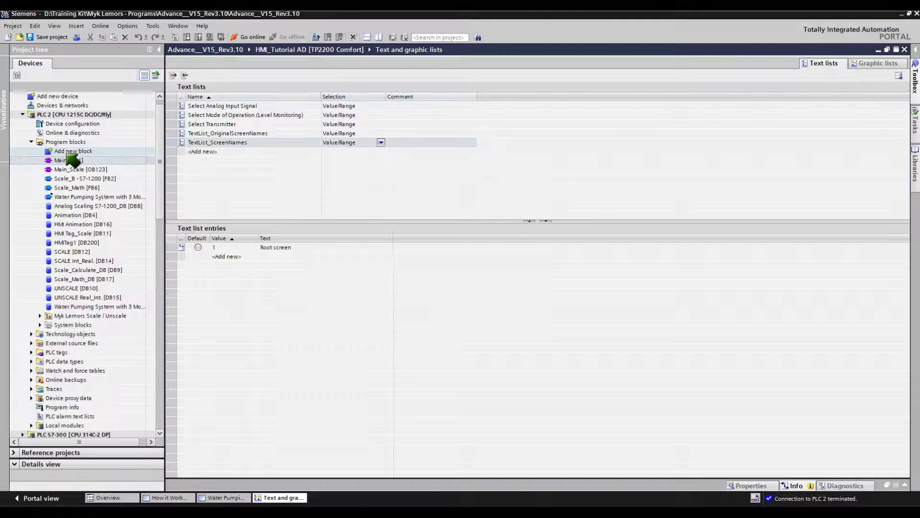
# Step: Open Main [OB1] online with monitoring, and snap TIA Portal beside the runtime screen
pyautogui.doubleClick(69, 161)
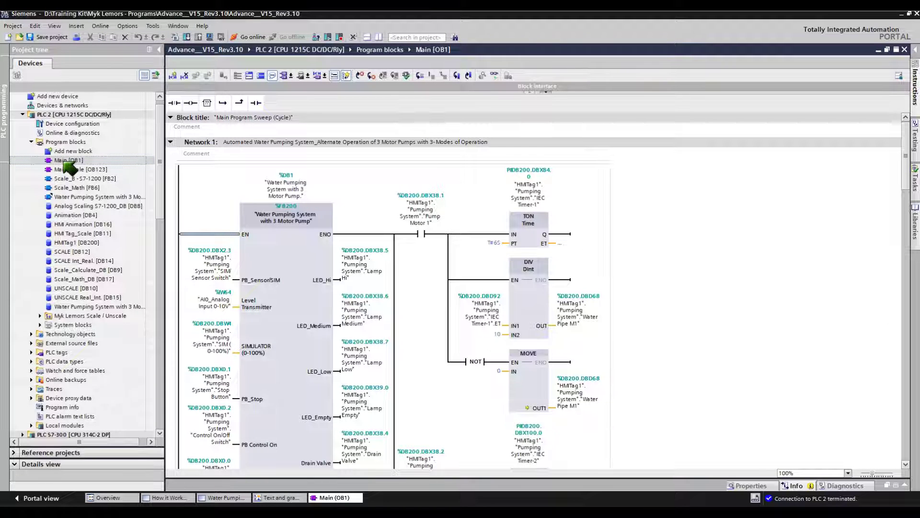
pyautogui.click(238, 37)
pyautogui.click(491, 75)
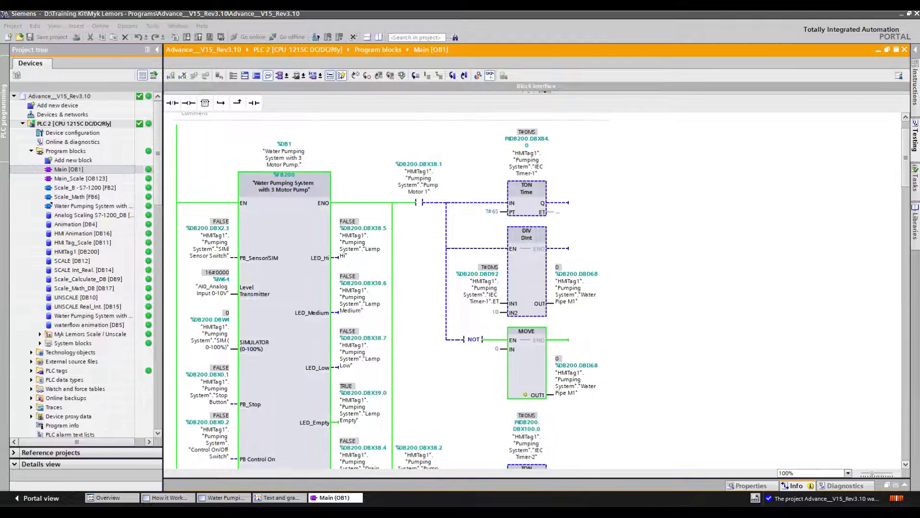
pyautogui.click(157, 50)
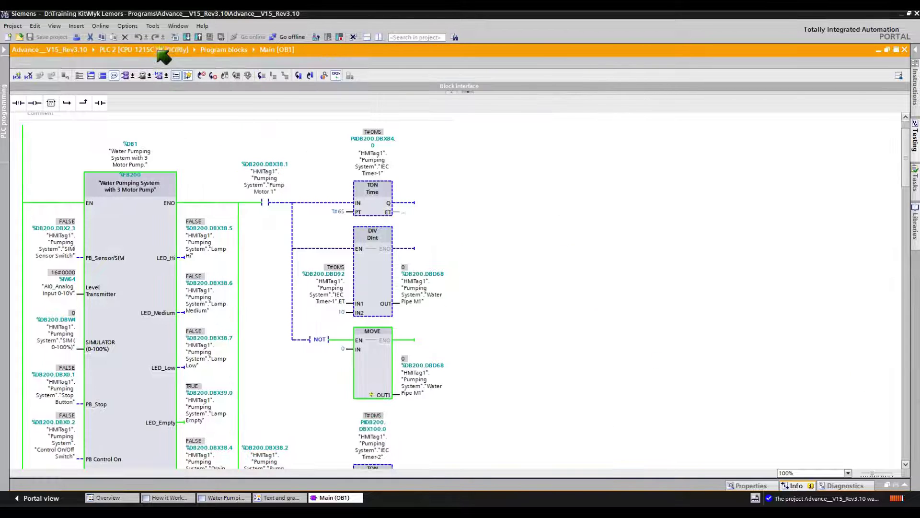
pyautogui.moveTo(913, 14)
pyautogui.click(773, 43)
pyautogui.moveTo(486, 168); pyautogui.dragTo(492, 262)
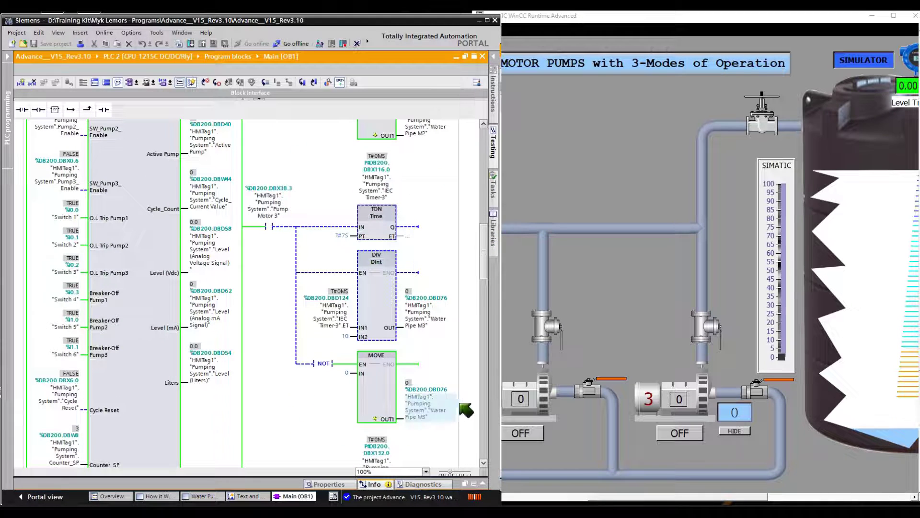
# Step: Toggle pump 3 on and watch the Timer-3 network's Water Pipe M3 value reach 700
pyautogui.click(687, 435)
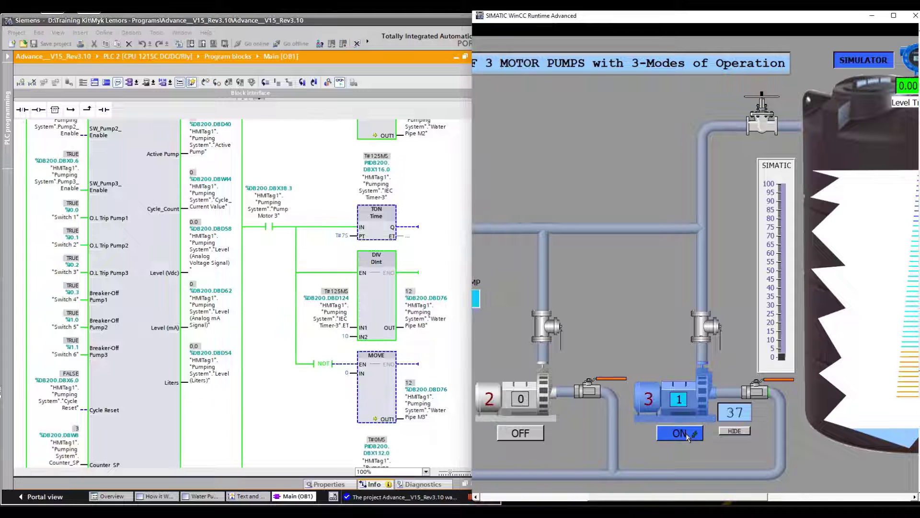
pyautogui.click(447, 436)
pyautogui.moveTo(481, 254); pyautogui.dragTo(485, 266)
pyautogui.scroll(-10, 485, 267)
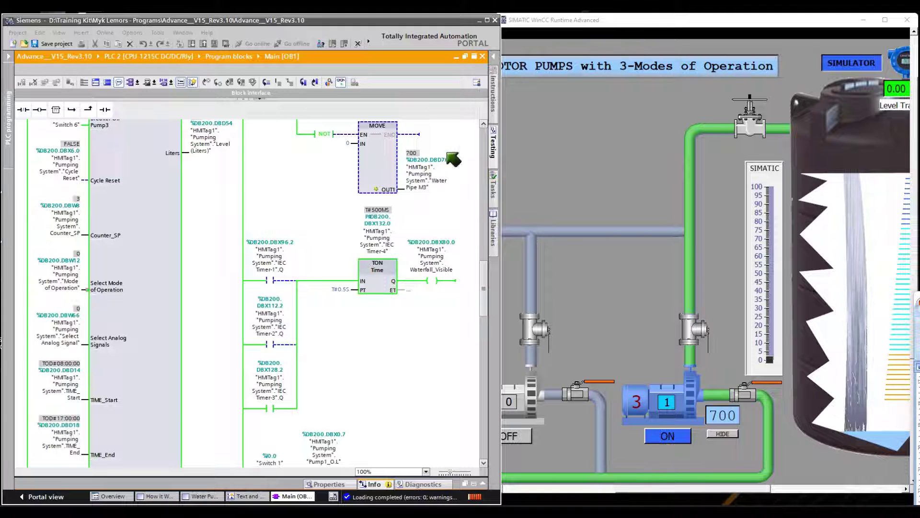
pyautogui.moveTo(484, 287); pyautogui.dragTo(484, 253)
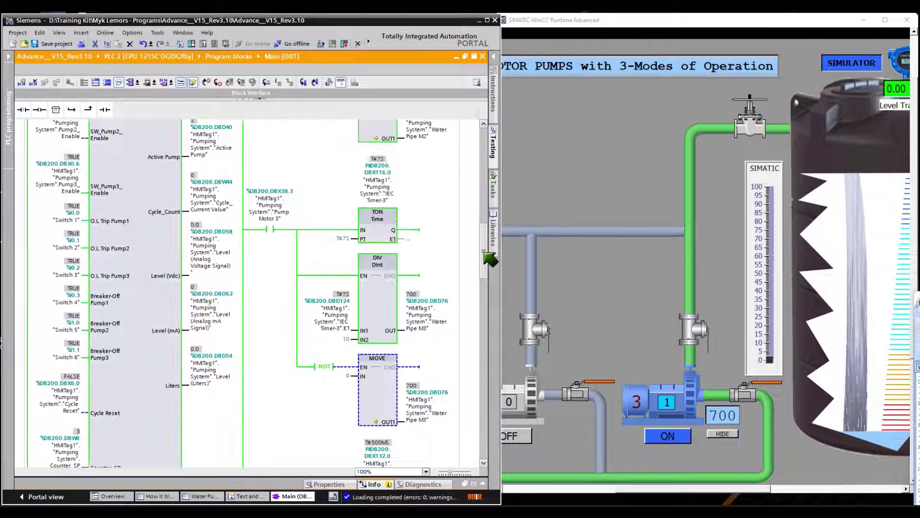
pyautogui.click(671, 436)
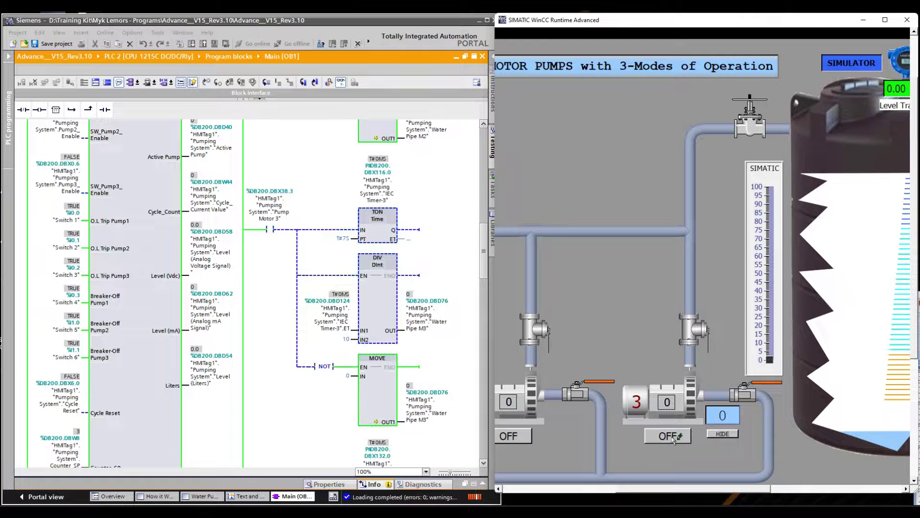
pyautogui.click(671, 436)
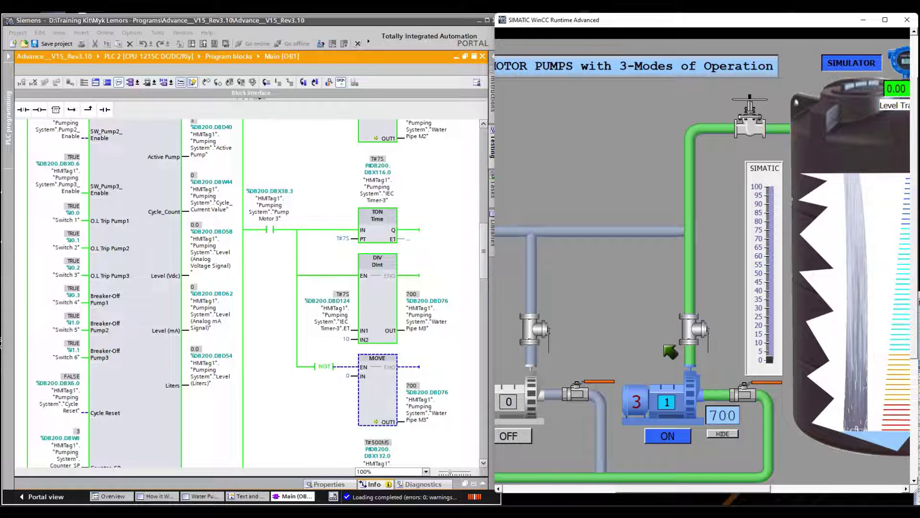
pyautogui.click(364, 243)
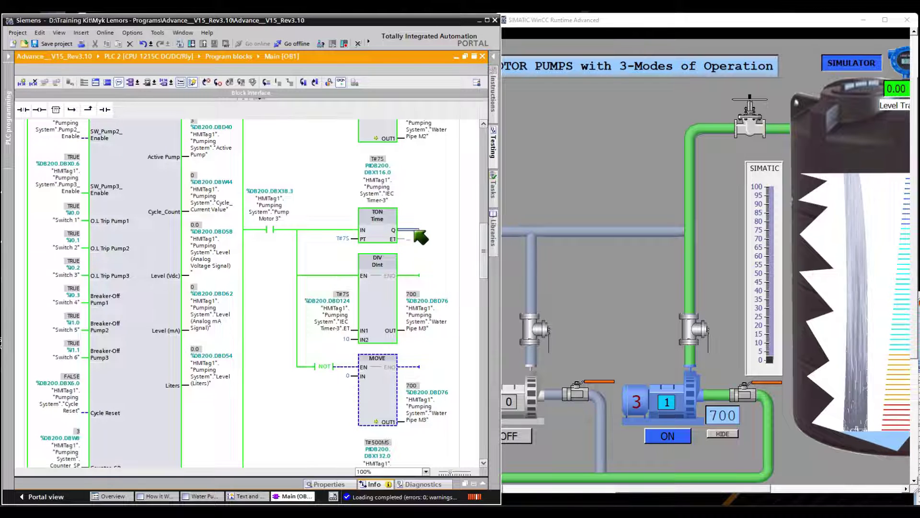
pyautogui.scroll(-5, 491, 259)
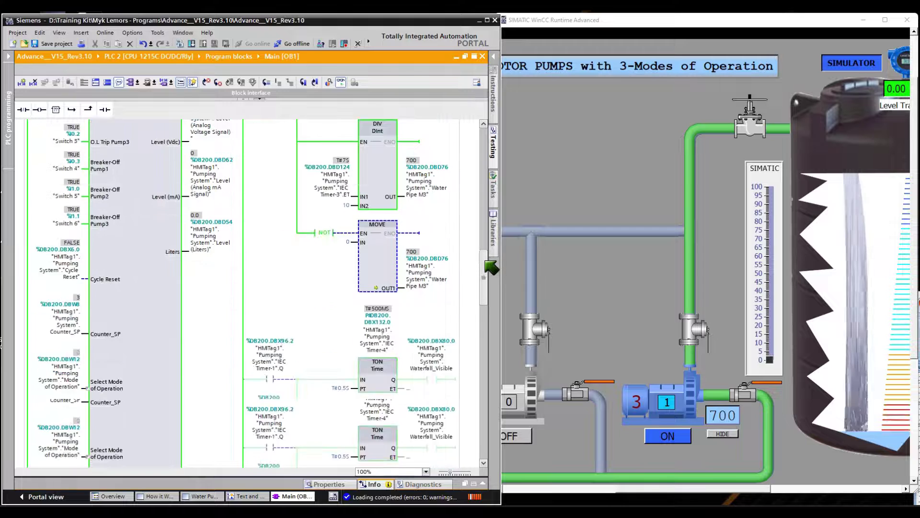
pyautogui.scroll(-4, 491, 265)
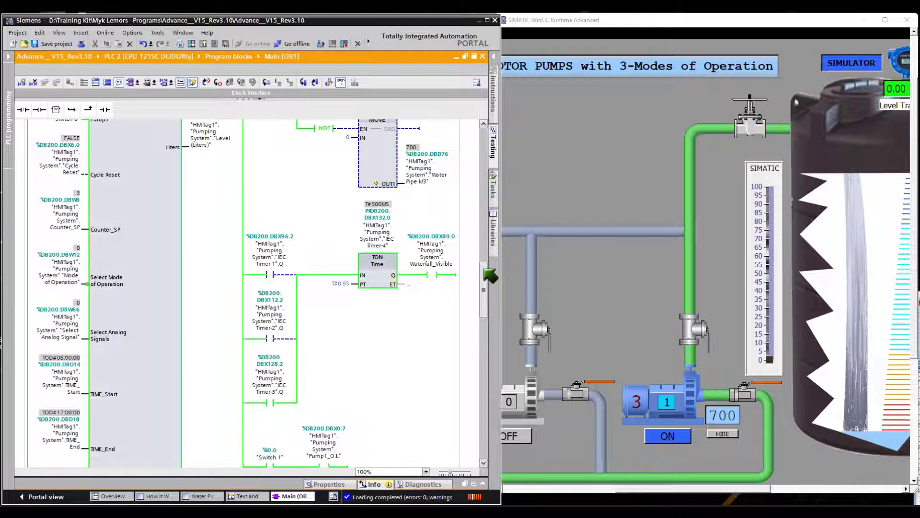
pyautogui.click(277, 402)
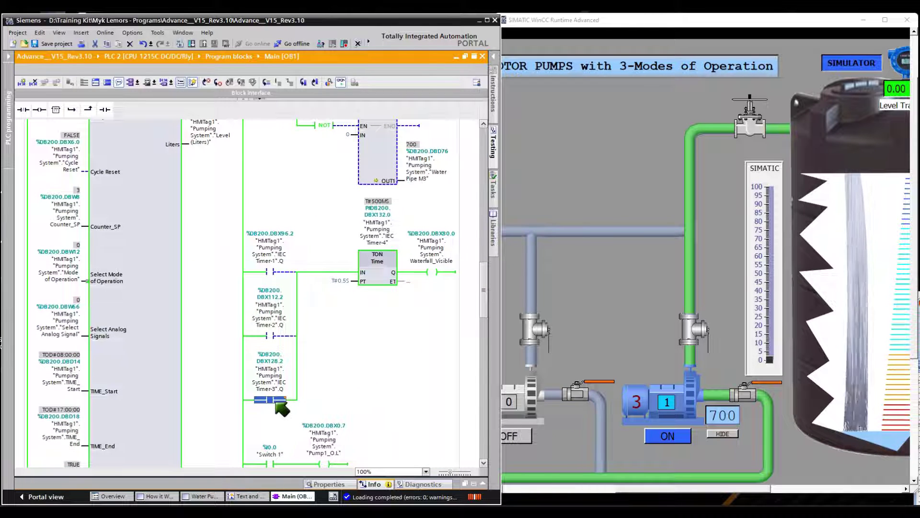
pyautogui.click(675, 440)
pyautogui.click(676, 440)
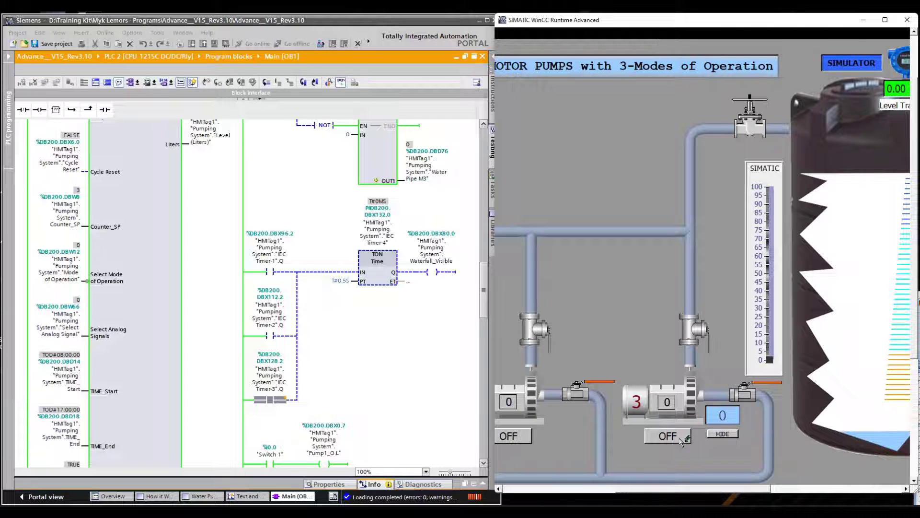
pyautogui.click(681, 440)
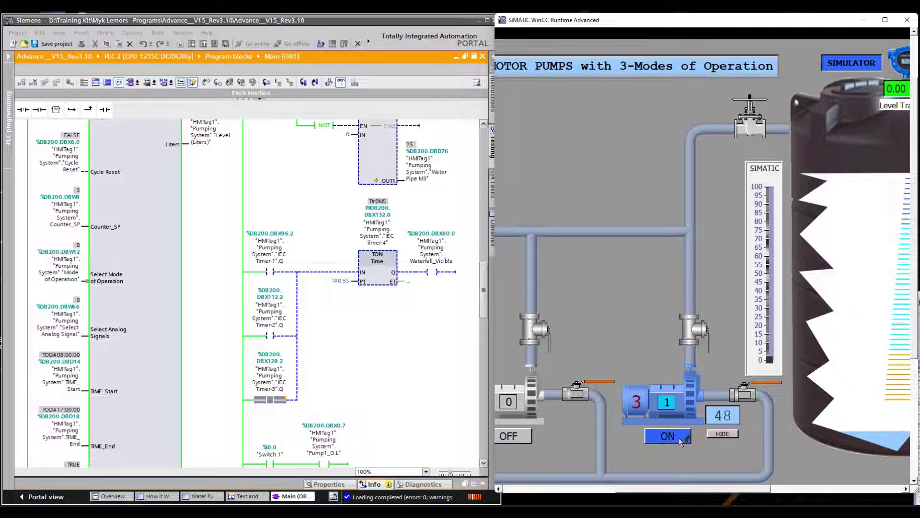
pyautogui.click(411, 394)
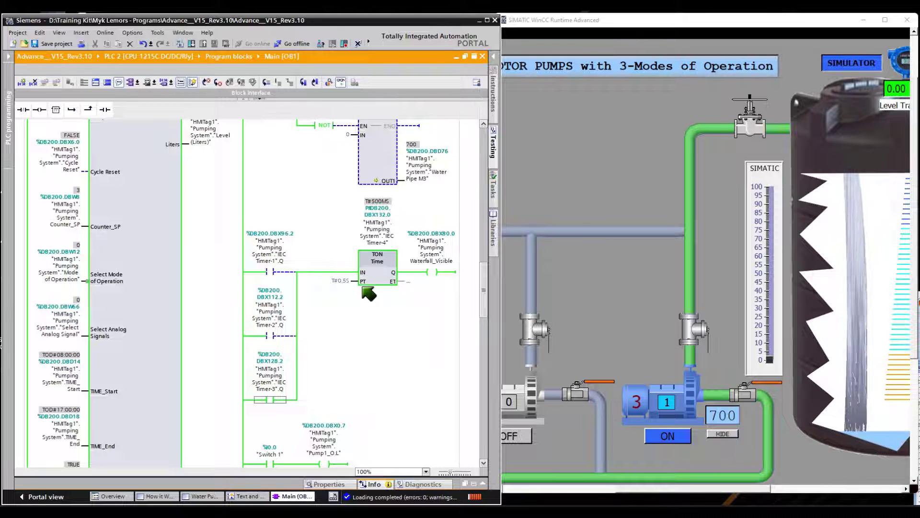
pyautogui.click(862, 305)
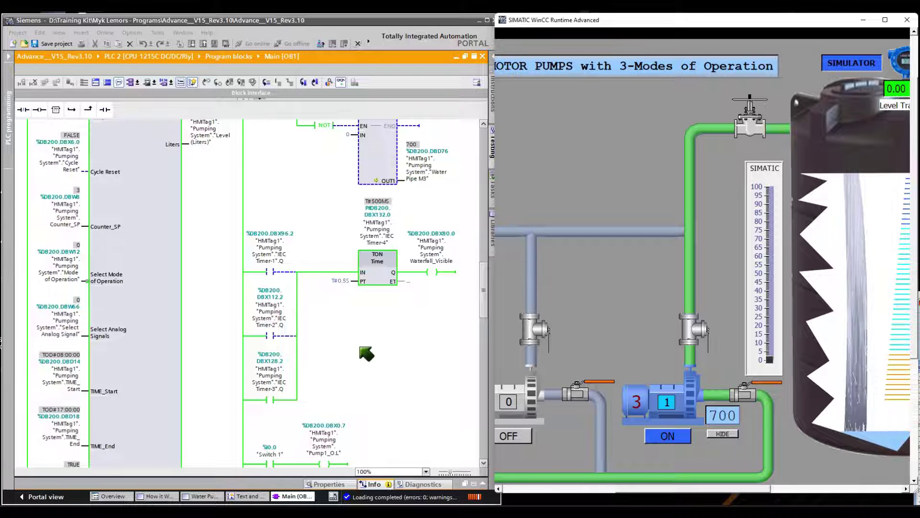
# Step: Change Timer-4's PT preset to T#2S and save the project
pyautogui.click(337, 282)
pyautogui.click(333, 281)
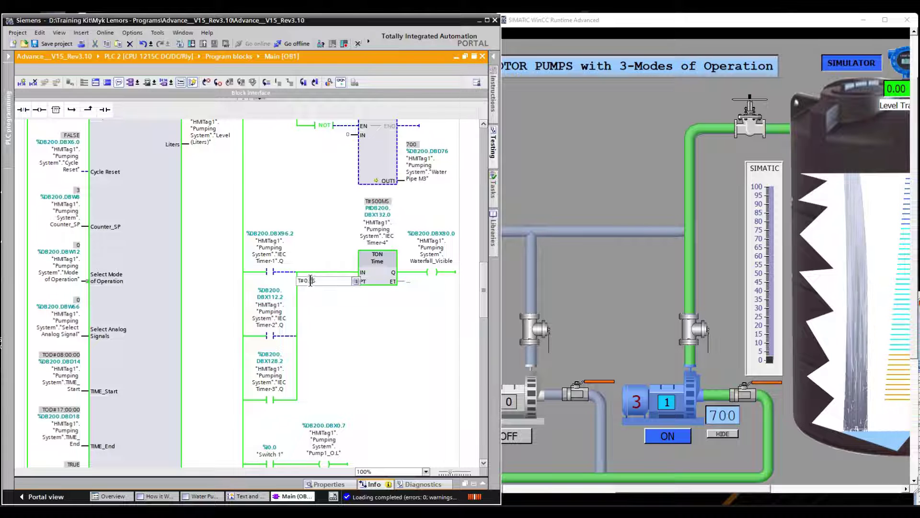
pyautogui.click(339, 304)
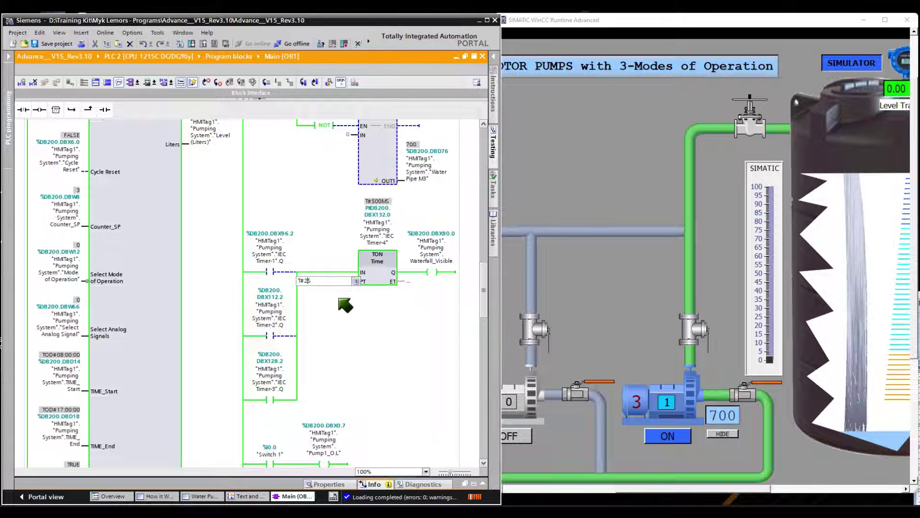
pyautogui.scroll(15, 338, 304)
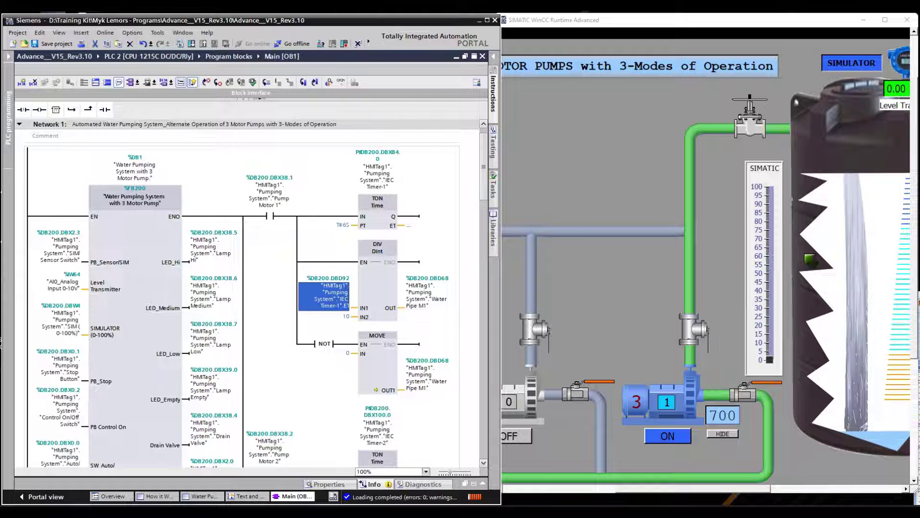
pyautogui.moveTo(485, 176); pyautogui.dragTo(487, 285)
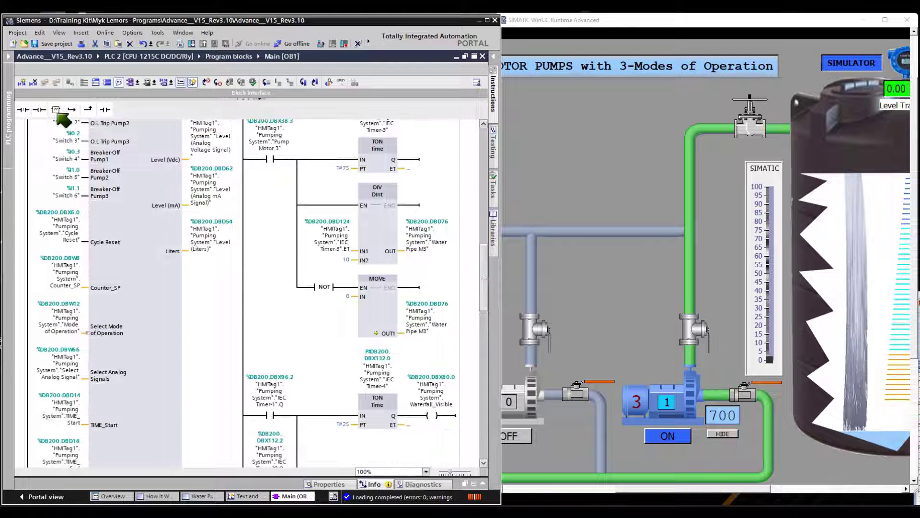
pyautogui.click(54, 45)
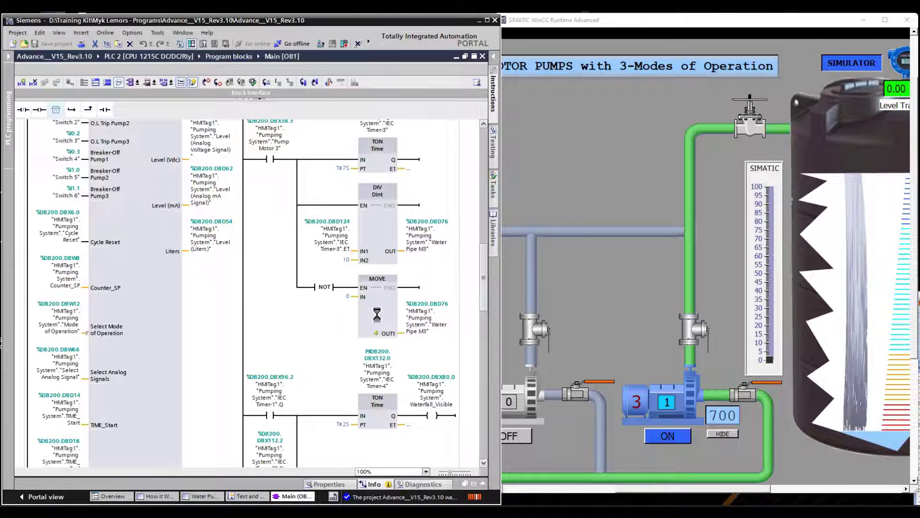
# Step: Download the updated Main [OB1] to the PLC, switch pump 3 off, and check the T#2S preset
pyautogui.click(192, 44)
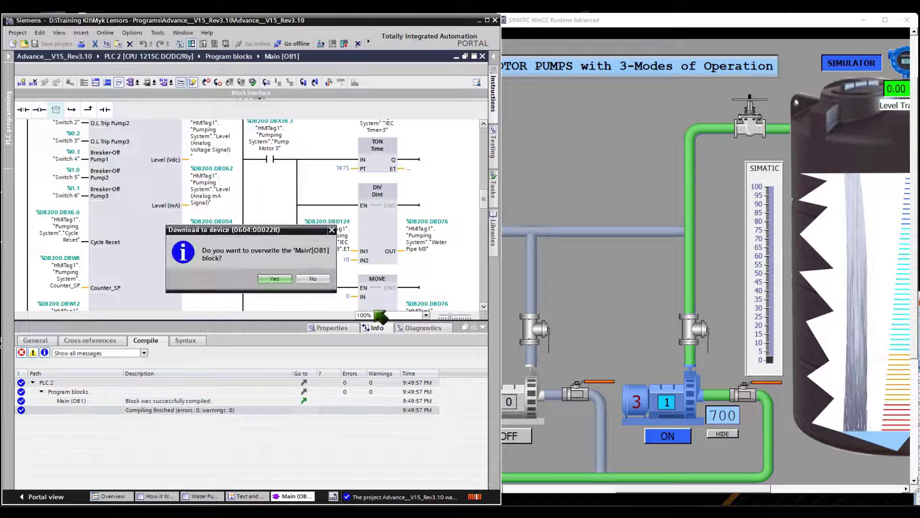
pyautogui.click(275, 278)
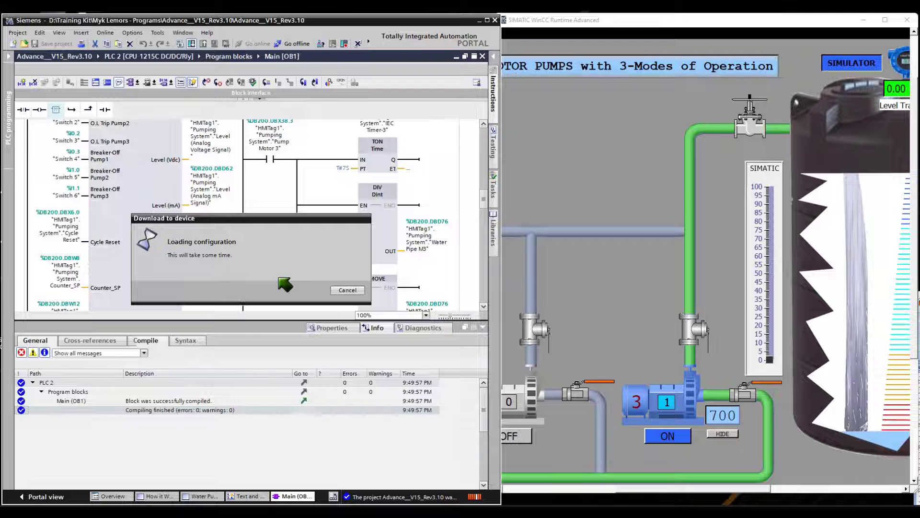
pyautogui.click(686, 435)
pyautogui.click(684, 440)
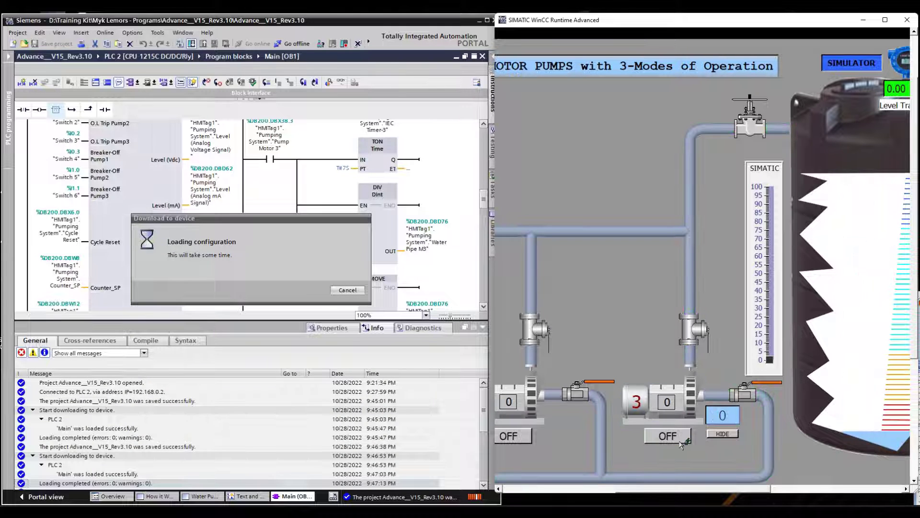
pyautogui.click(484, 327)
pyautogui.moveTo(487, 181); pyautogui.dragTo(480, 310)
pyautogui.click(343, 242)
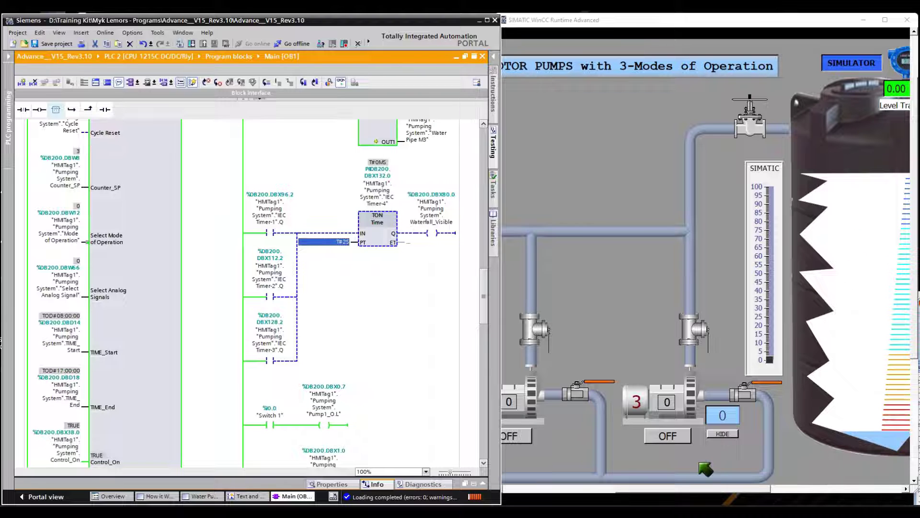
pyautogui.click(679, 440)
pyautogui.click(680, 440)
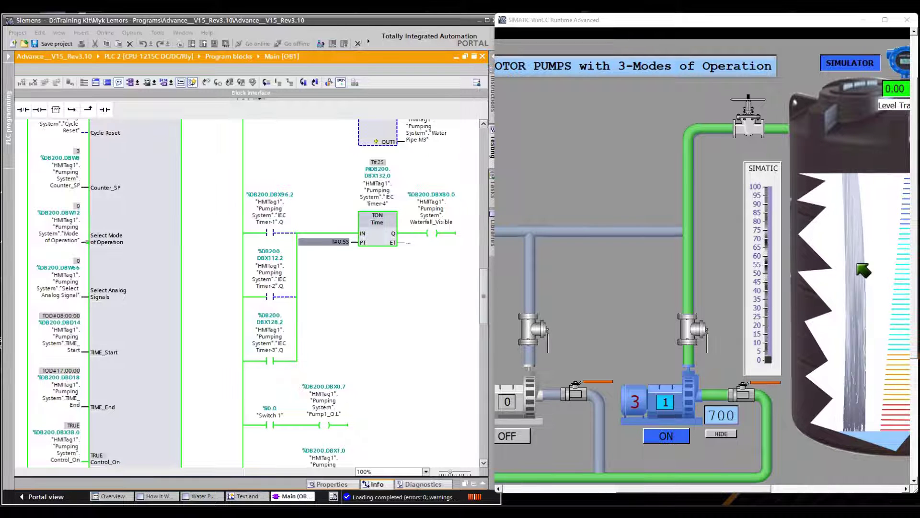
pyautogui.scroll(3, 249, 293)
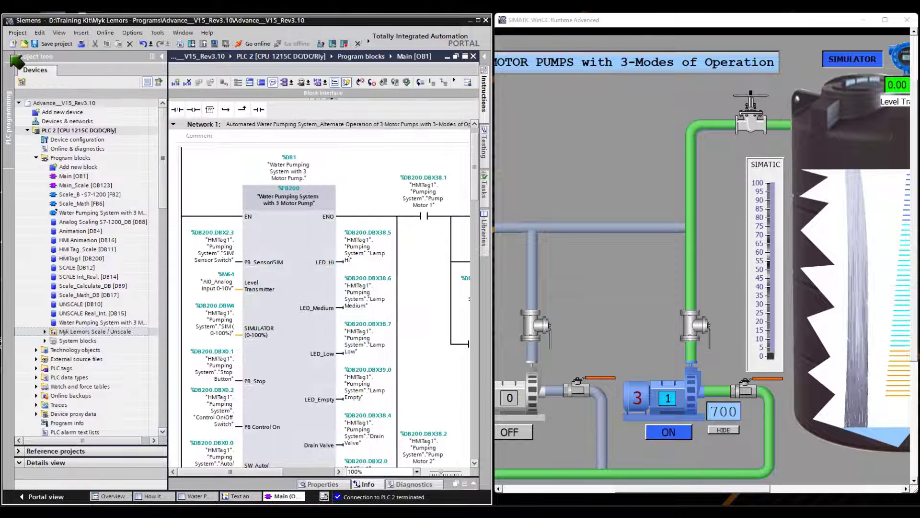
# Step: Create a new data block named Waterfall Animation
pyautogui.doubleClick(78, 167)
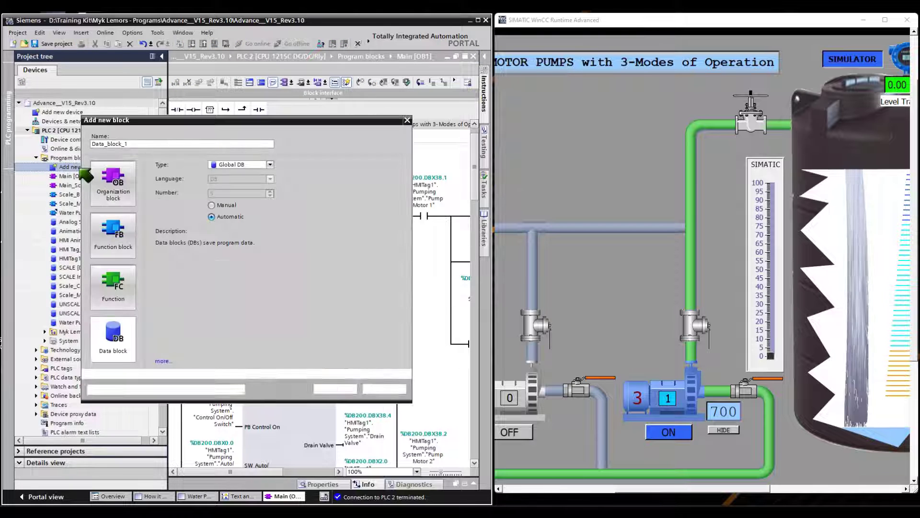
pyautogui.click(140, 144)
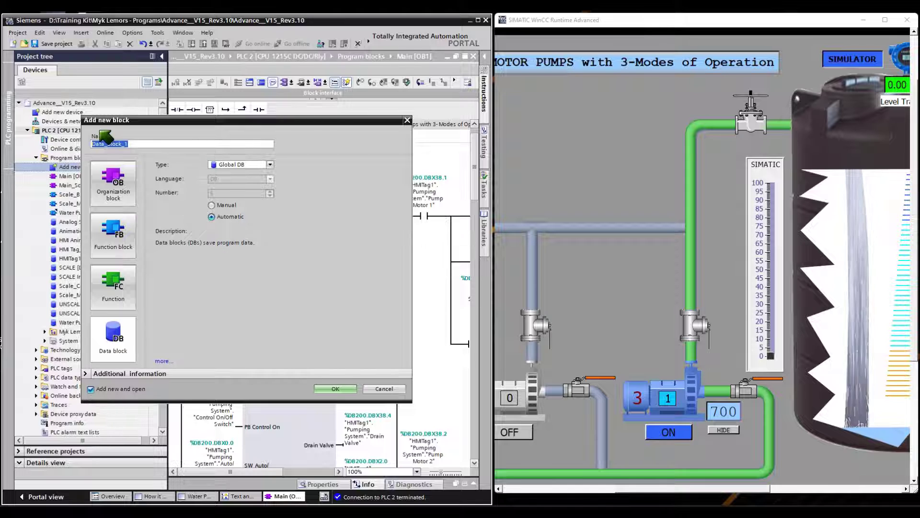
pyautogui.press('BackSpace')
pyautogui.write('Waterfall Animation')
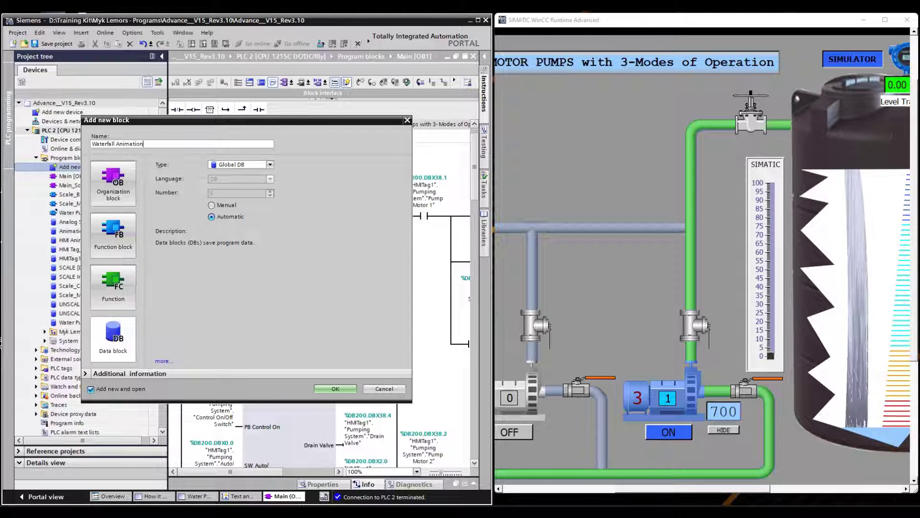
pyautogui.click(335, 389)
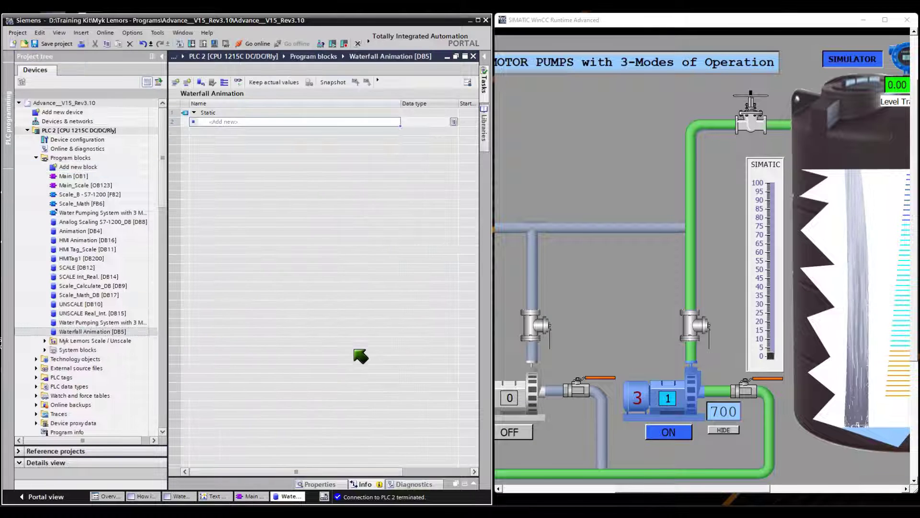
# Step: Add the tags Waterfall Appear (Bool) and Timer 5 (IEC_TIMER) to the data block, then save the project
pyautogui.moveTo(494, 247); pyautogui.dragTo(506, 247)
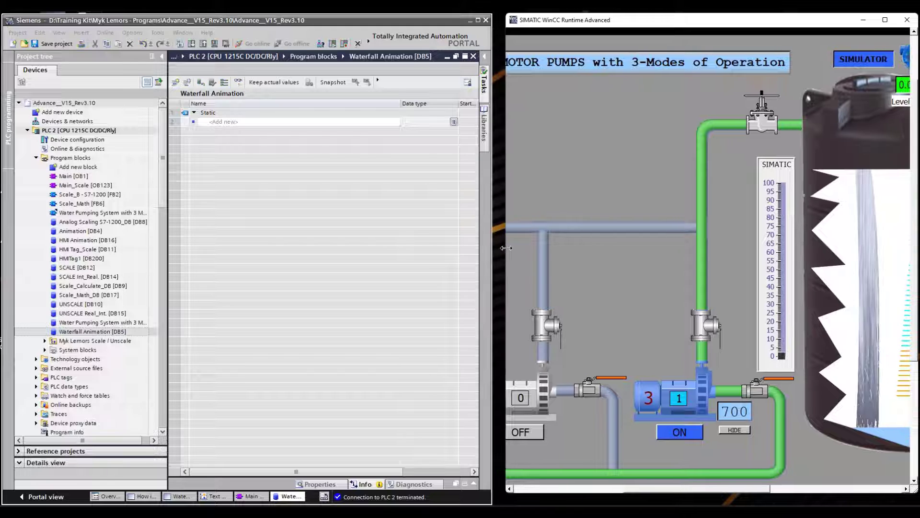
pyautogui.click(233, 122)
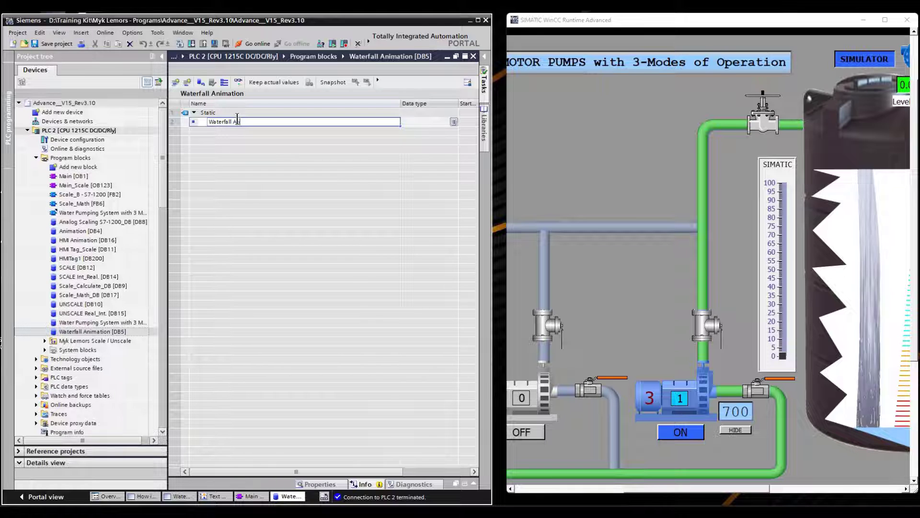
pyautogui.write('Waterfall Appear')
pyautogui.press('Return')
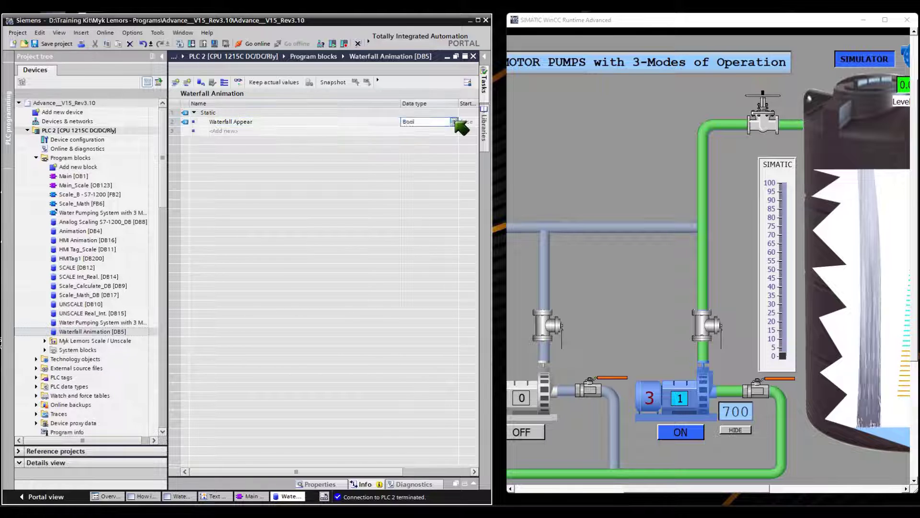
pyautogui.click(453, 122)
pyautogui.click(420, 150)
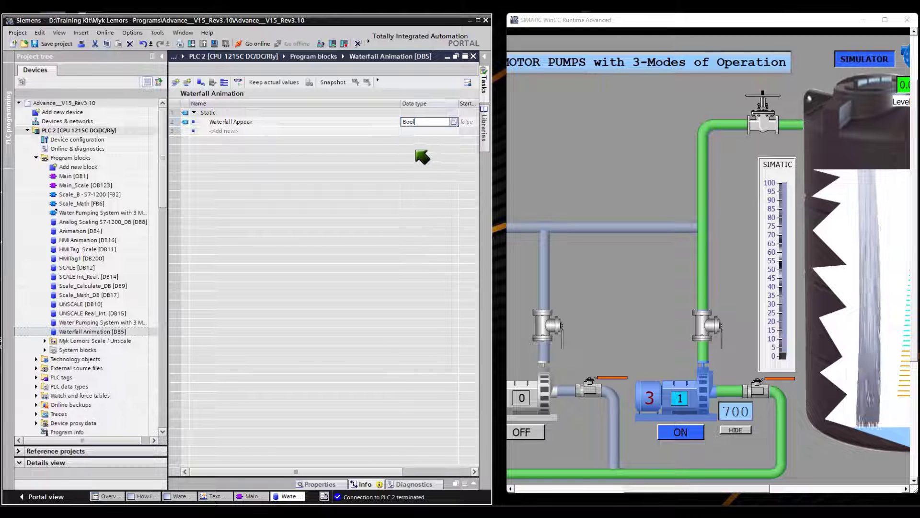
pyautogui.click(227, 132)
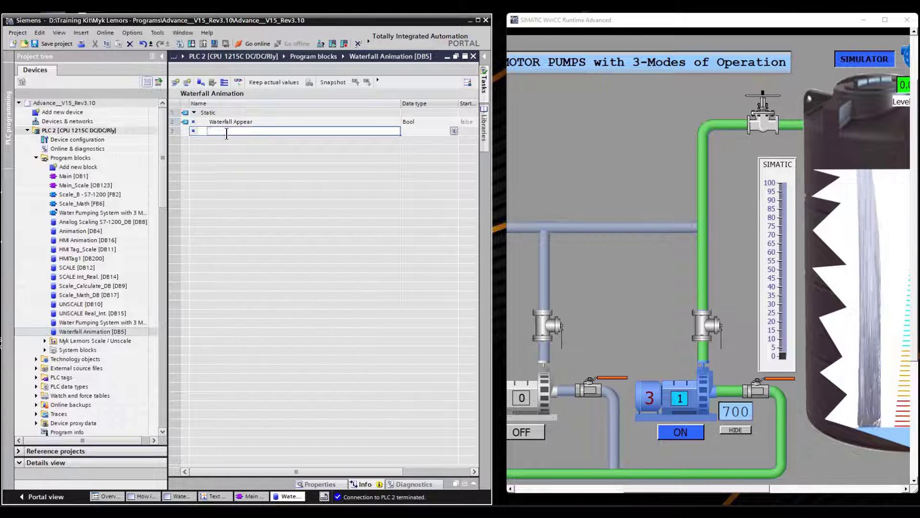
pyautogui.write('Timer 5')
pyautogui.press('Return')
pyautogui.write('i')
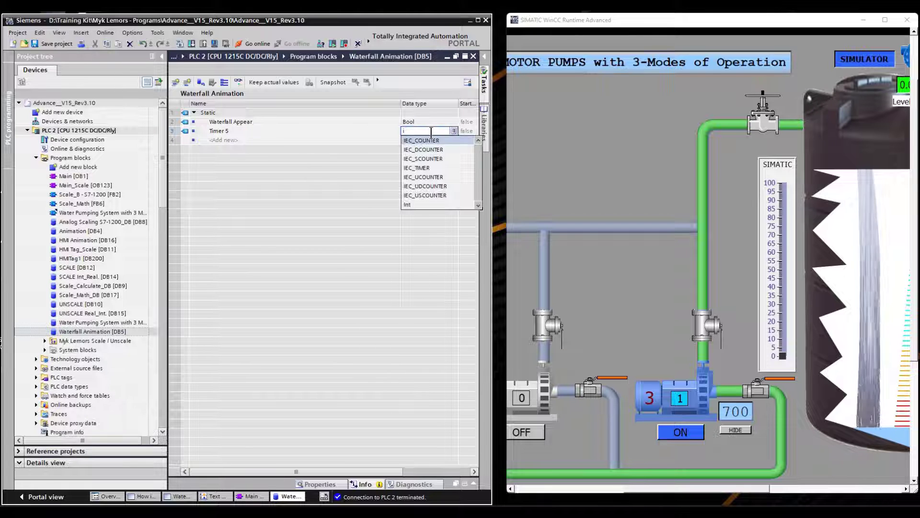
pyautogui.click(420, 167)
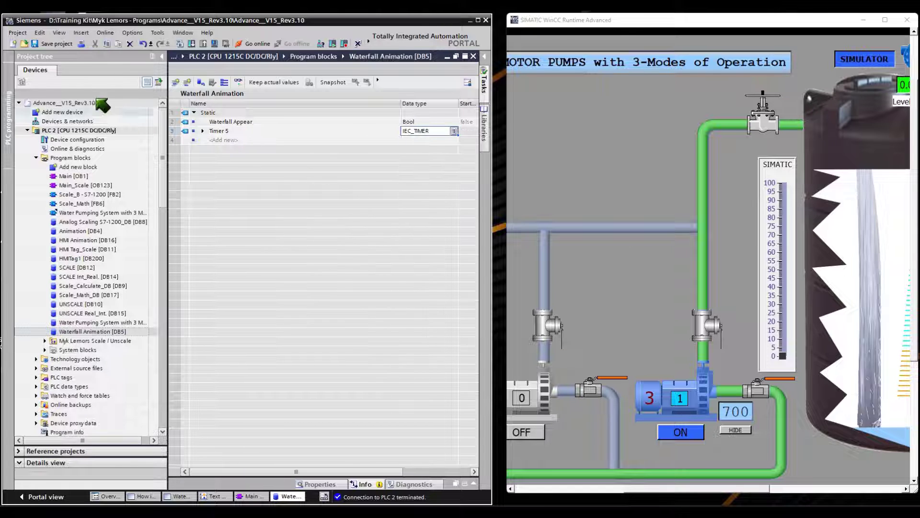
pyautogui.click(52, 44)
# Step: Show Main [OB1] at the Waterfall_Visible TON rung, maximize TIA Portal and collapse the project tree
pyautogui.click(250, 496)
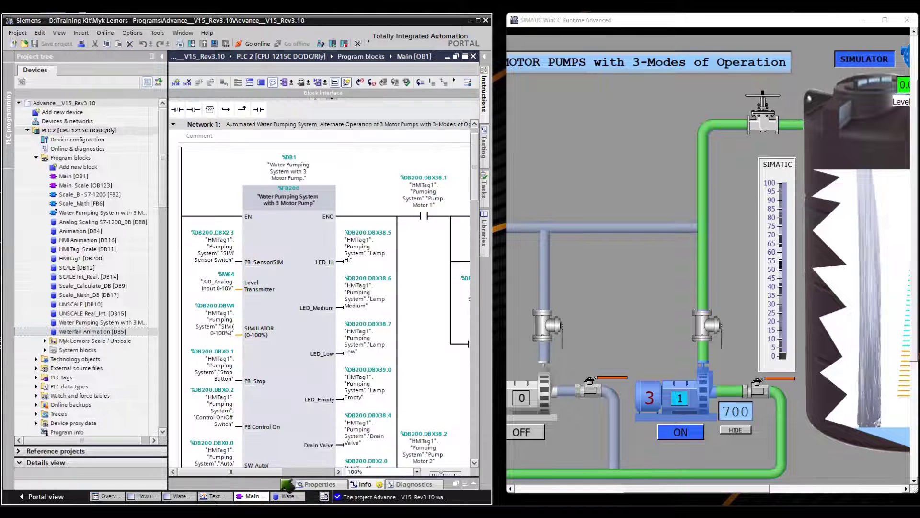
pyautogui.click(316, 472)
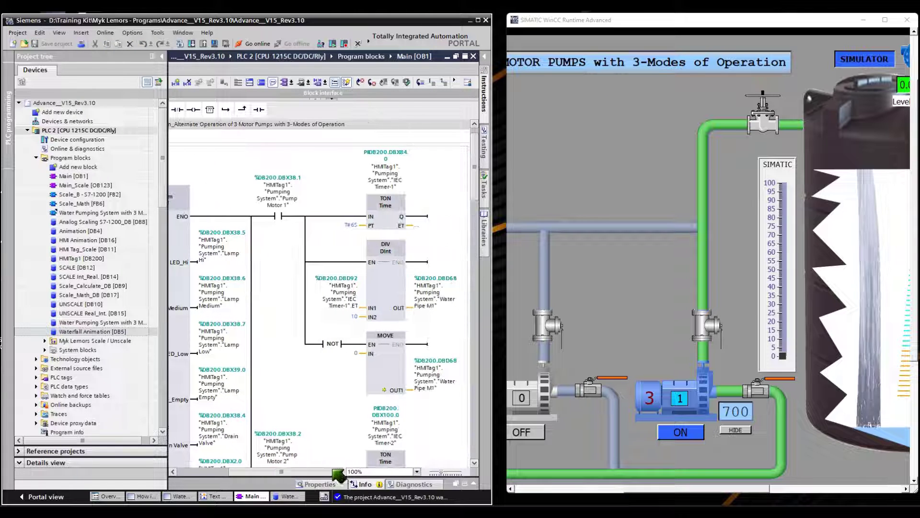
pyautogui.moveTo(475, 197); pyautogui.dragTo(479, 338)
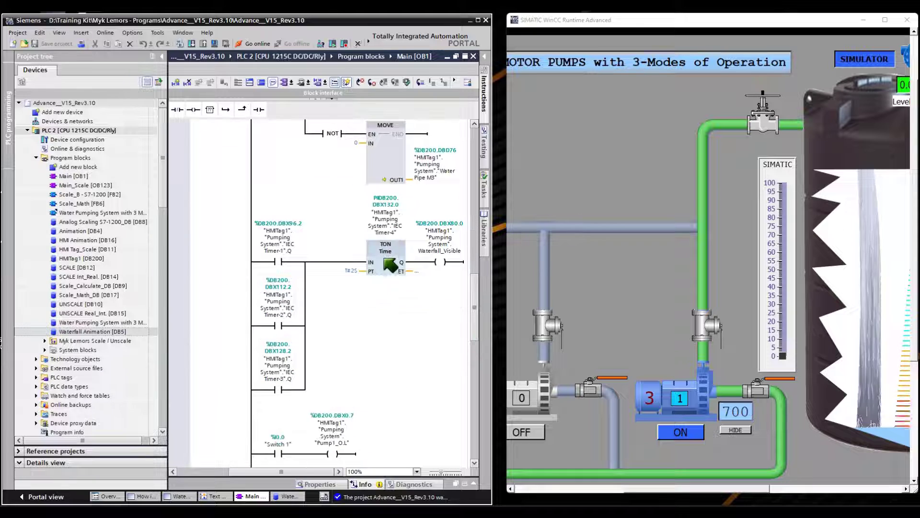
pyautogui.click(445, 261)
pyautogui.click(421, 322)
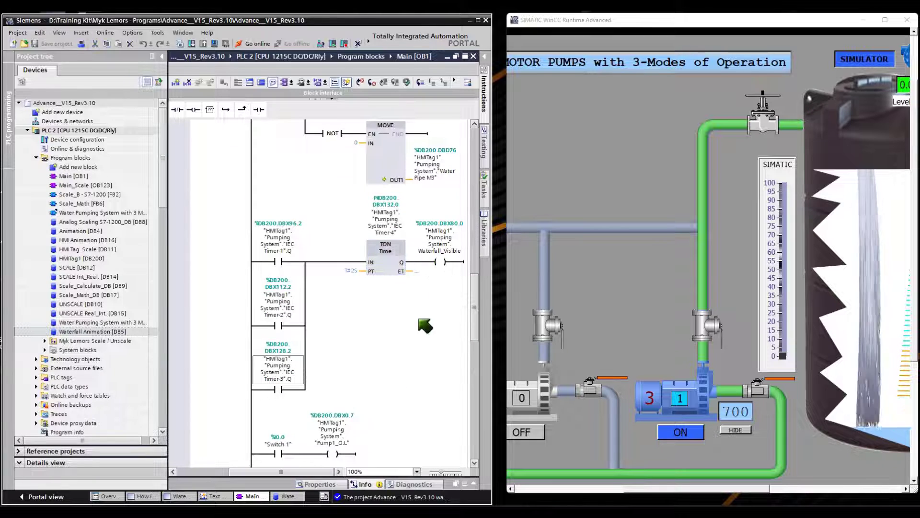
pyautogui.click(478, 21)
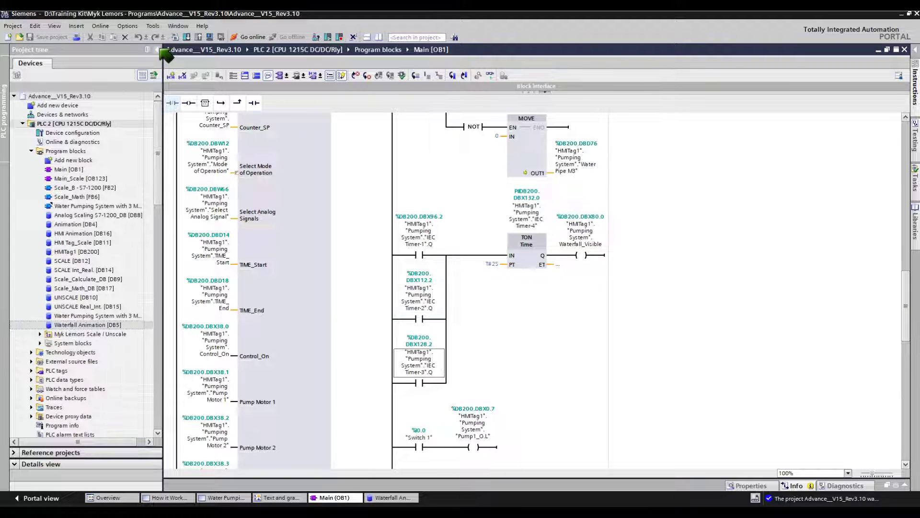
pyautogui.click(160, 49)
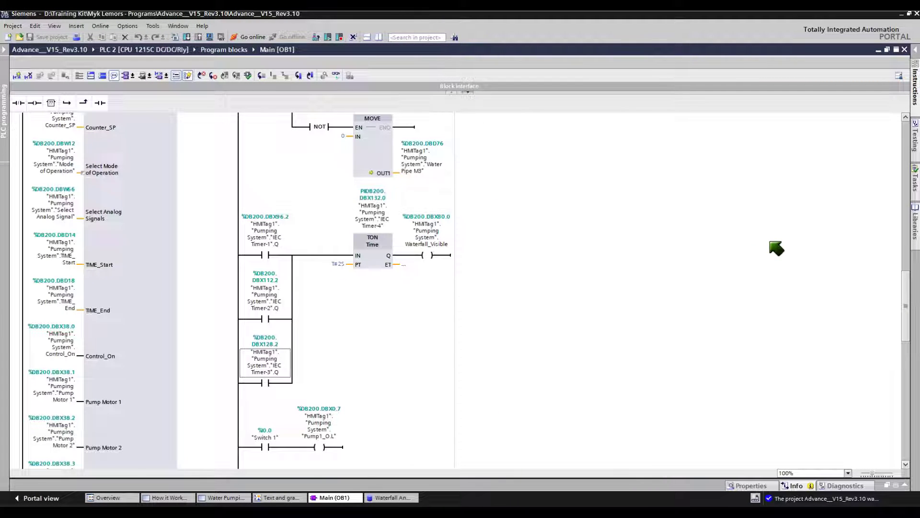
# Step: Insert an empty Network 2 after Network 1 and title it 'Waterfall Animation2'
pyautogui.moveTo(911, 294); pyautogui.dragTo(910, 127)
pyautogui.click(69, 142)
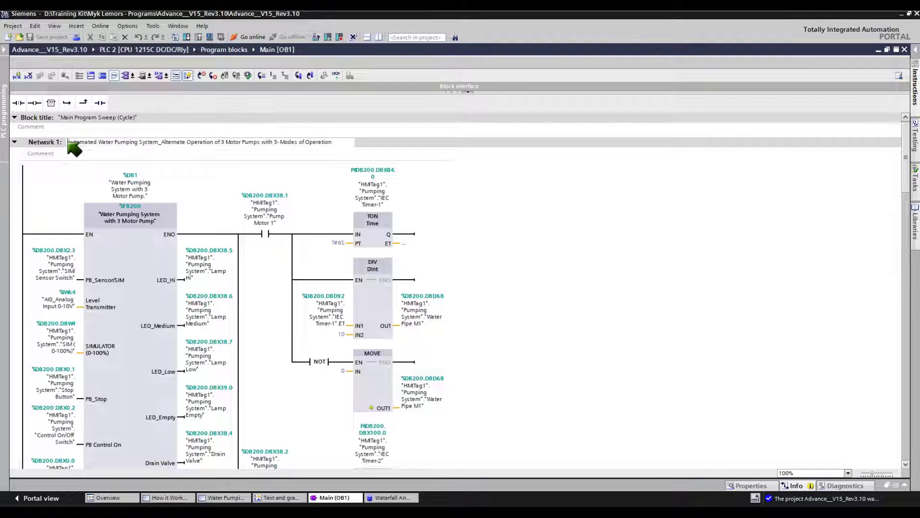
pyautogui.rightClick(66, 145)
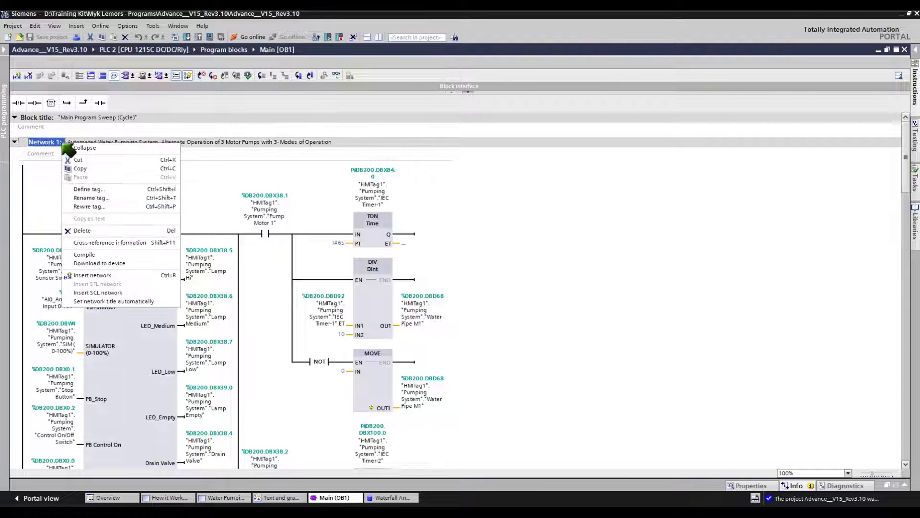
pyautogui.click(96, 264)
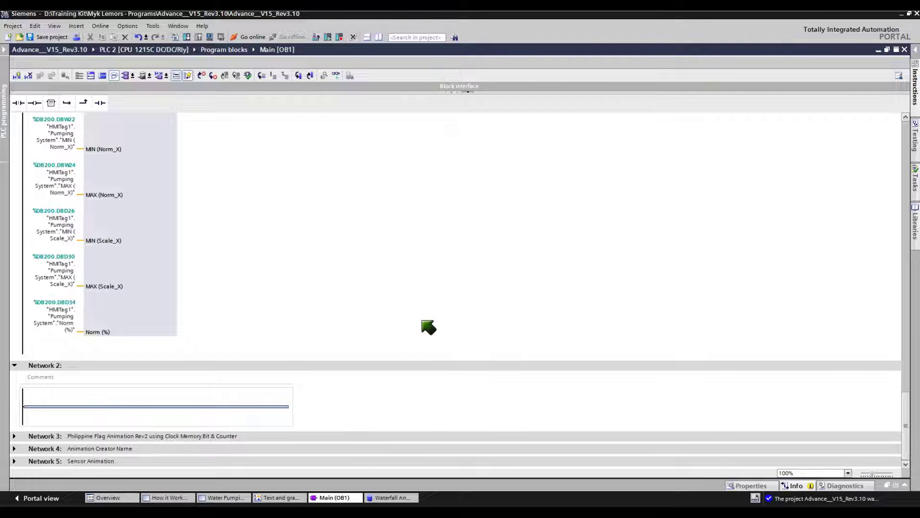
pyautogui.click(94, 365)
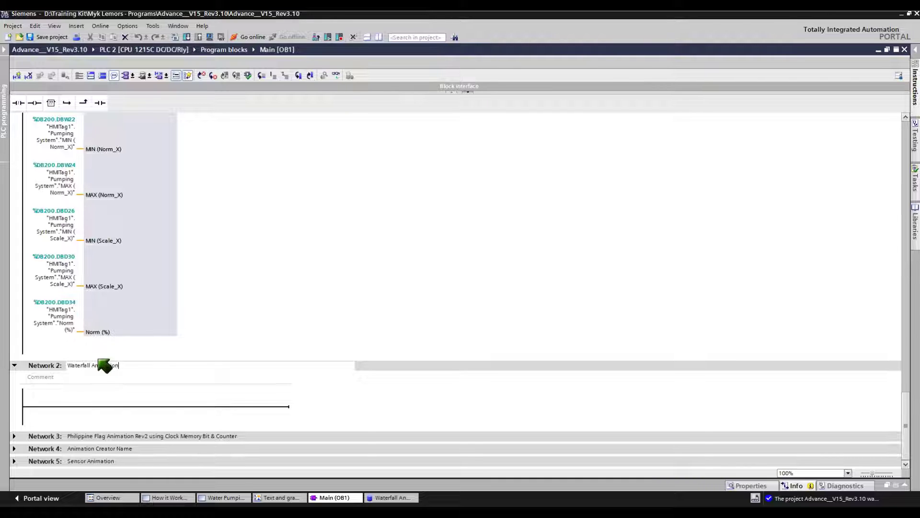
pyautogui.click(86, 407)
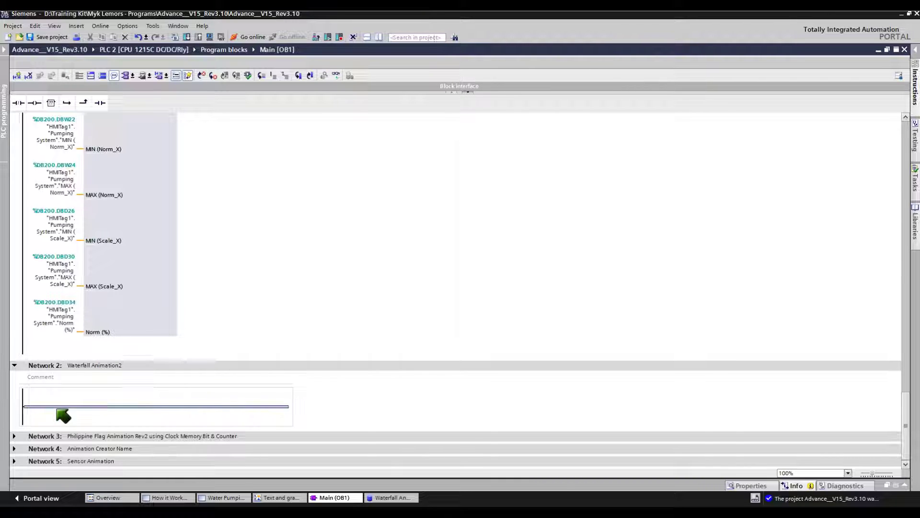
# Step: Add a normally open contact to Network 2 and paste the copied IEC Timer-3 operand into it
pyautogui.click(101, 103)
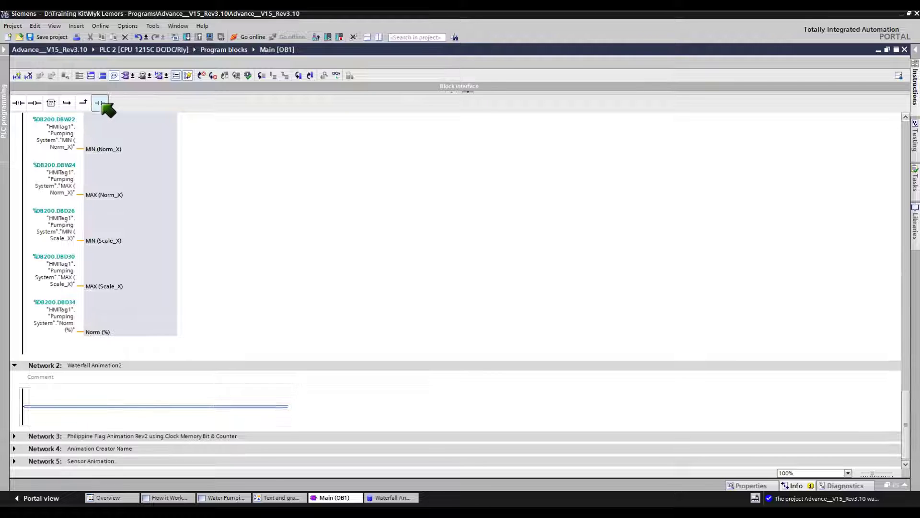
pyautogui.moveTo(905, 410); pyautogui.dragTo(910, 314)
pyautogui.scroll(10, 910, 314)
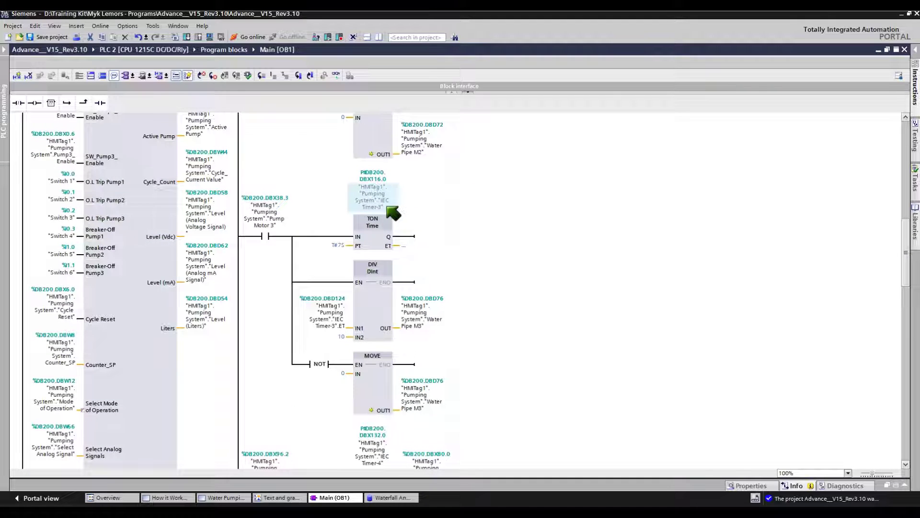
pyautogui.click(387, 206)
pyautogui.click(386, 206)
pyautogui.hotkey('ctrl', 'c')
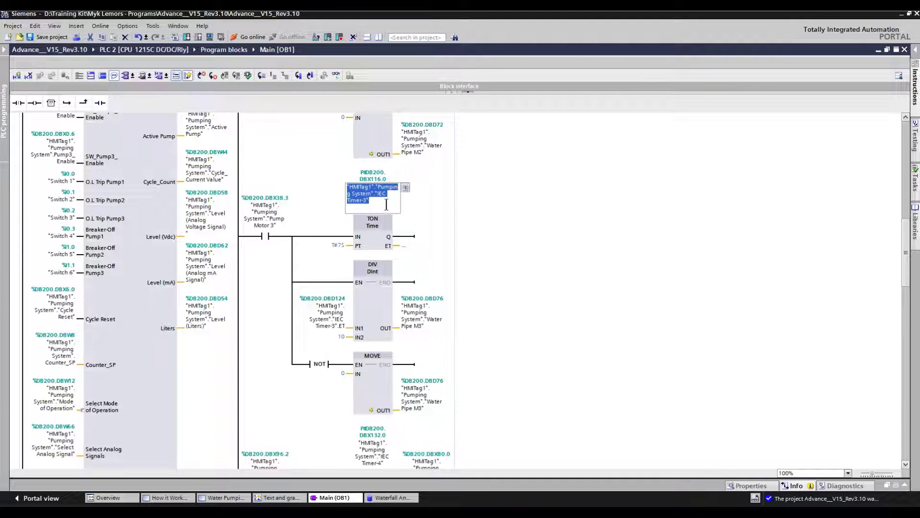
pyautogui.click(407, 212)
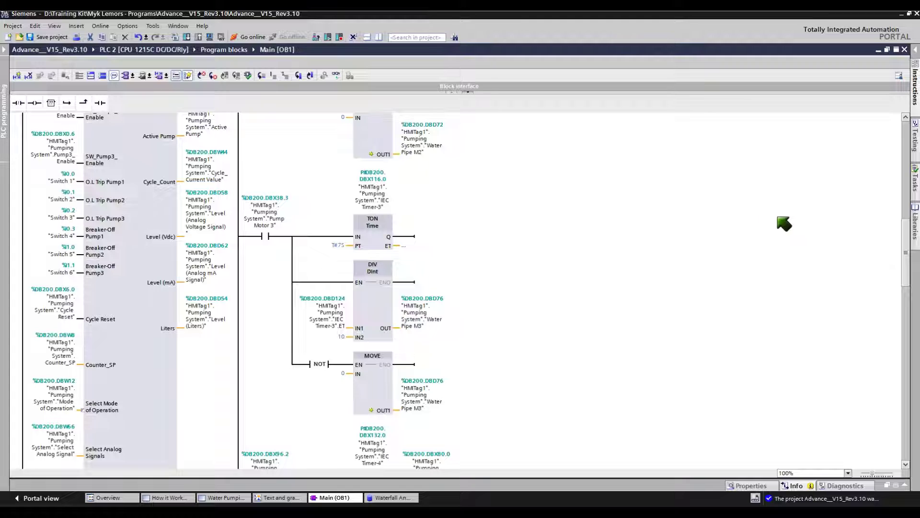
pyautogui.moveTo(913, 250); pyautogui.dragTo(913, 441)
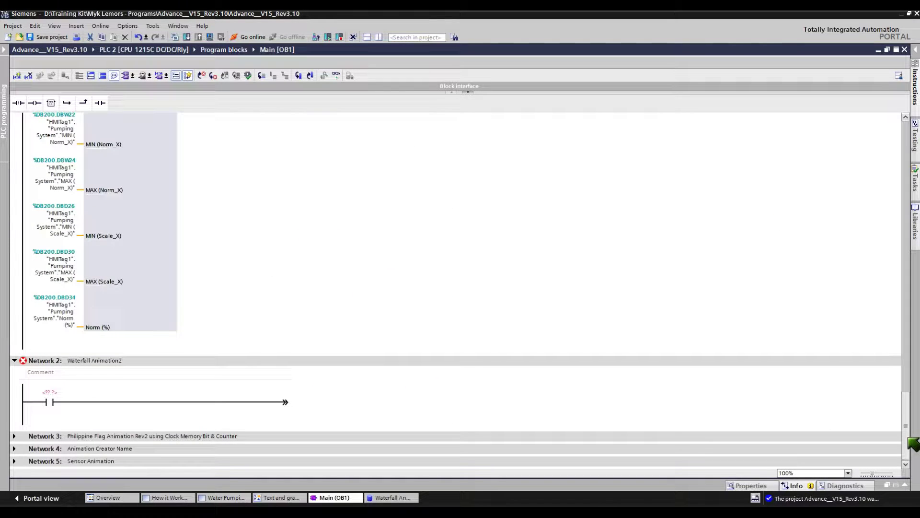
pyautogui.click(67, 402)
pyautogui.rightClick(67, 402)
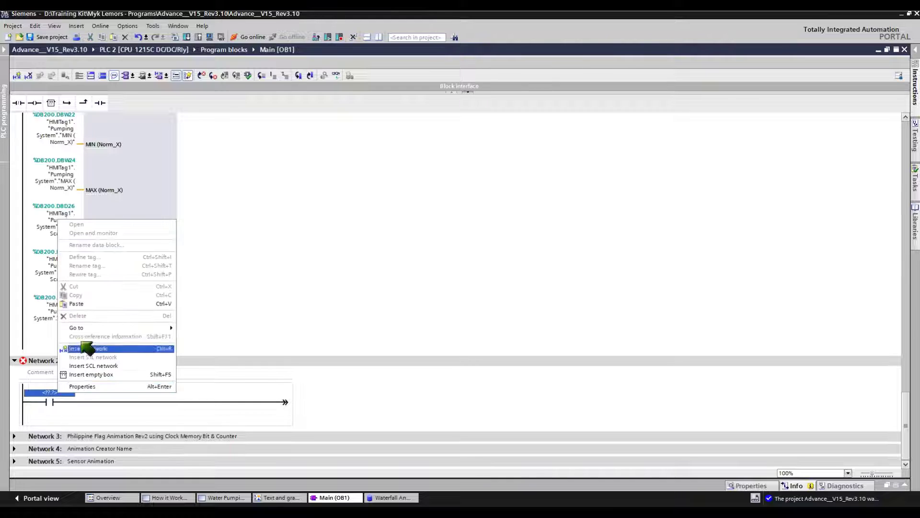
pyautogui.press('Escape')
pyautogui.hotkey('ctrl', 'v')
pyautogui.press('Return')
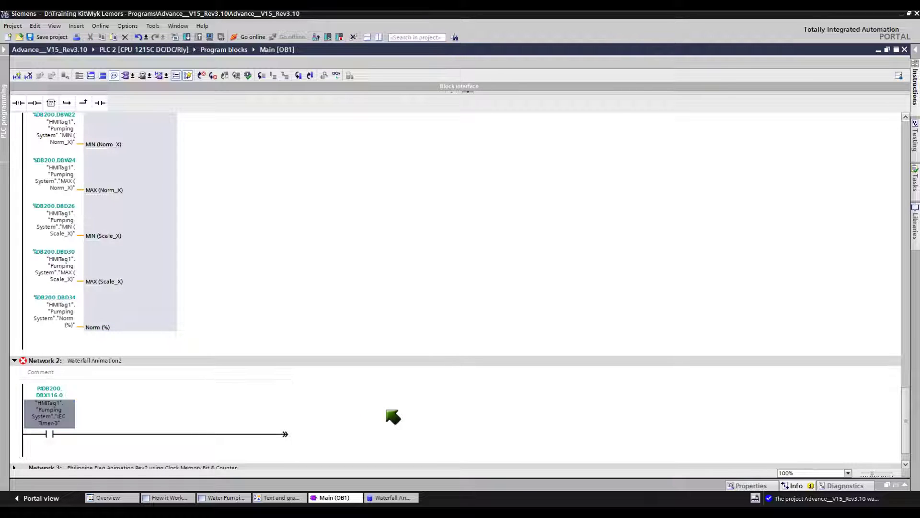
pyautogui.click(78, 447)
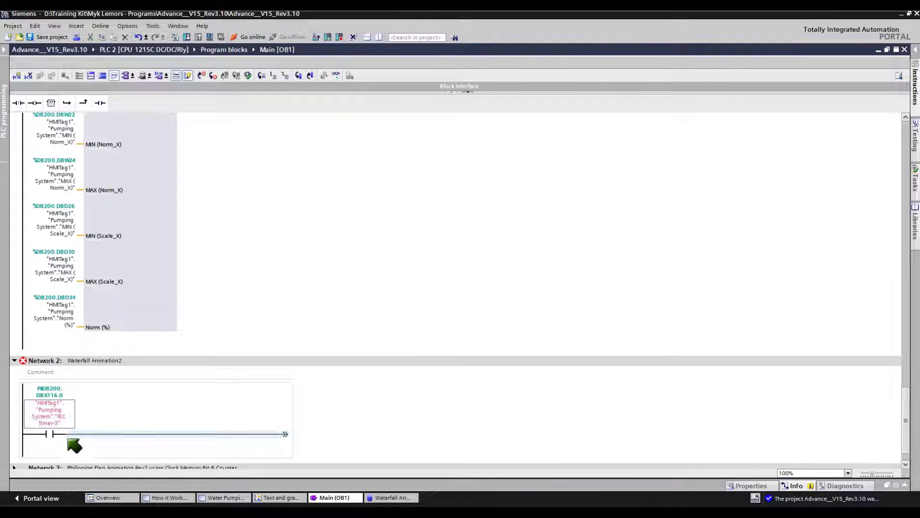
# Step: Complete the contact operand to "HMITag1"."Pumping System"."IEC Timer-3".Q
pyautogui.doubleClick(61, 421)
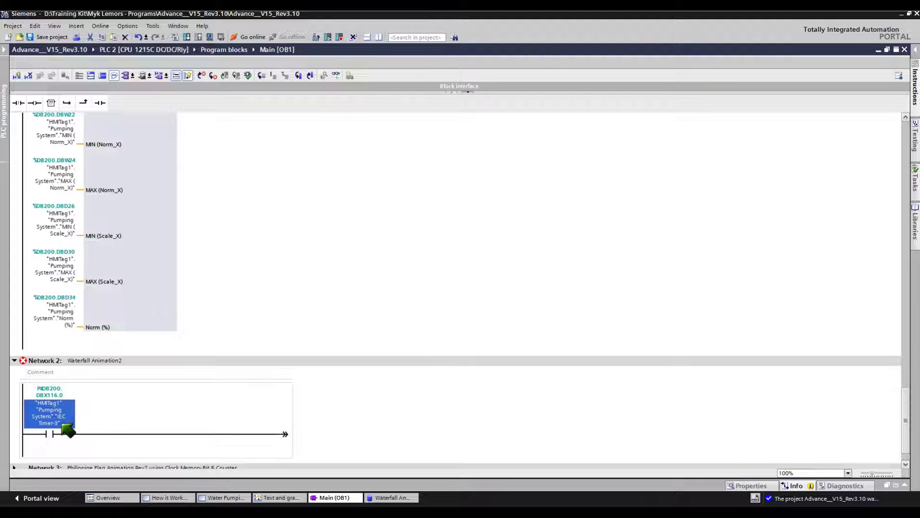
pyautogui.click(61, 422)
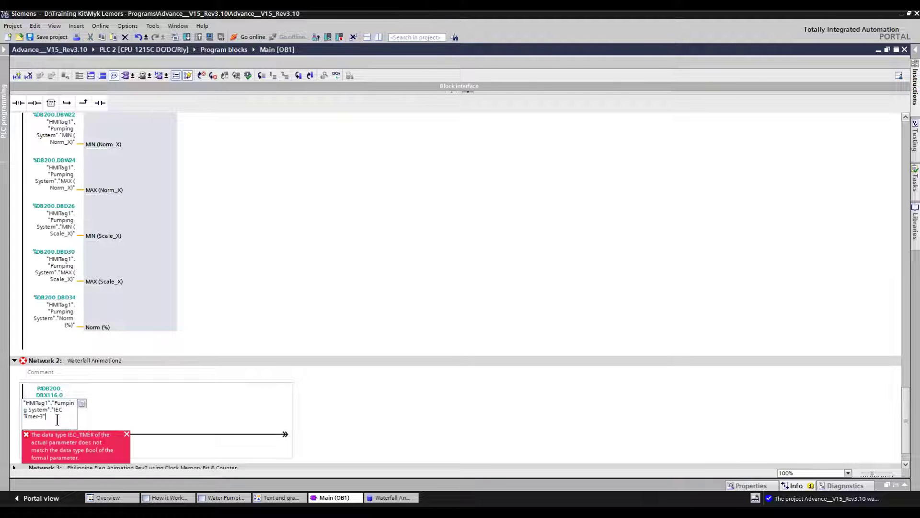
pyautogui.press('BackSpace')
pyautogui.write('3')
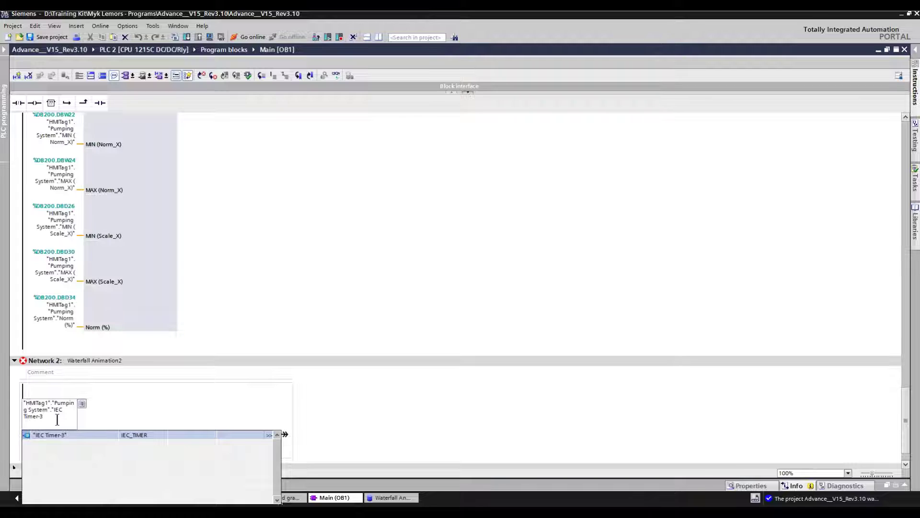
pyautogui.click(67, 436)
pyautogui.write('.')
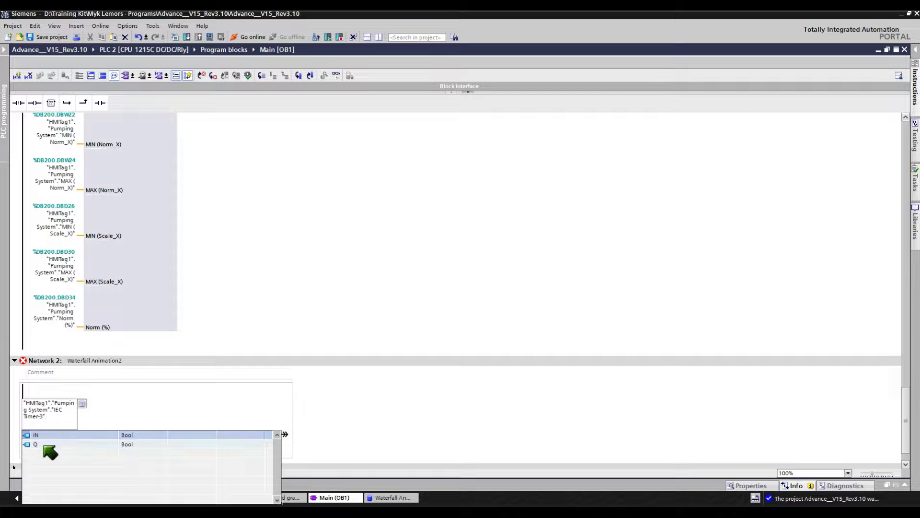
pyautogui.click(44, 445)
pyautogui.press('Return')
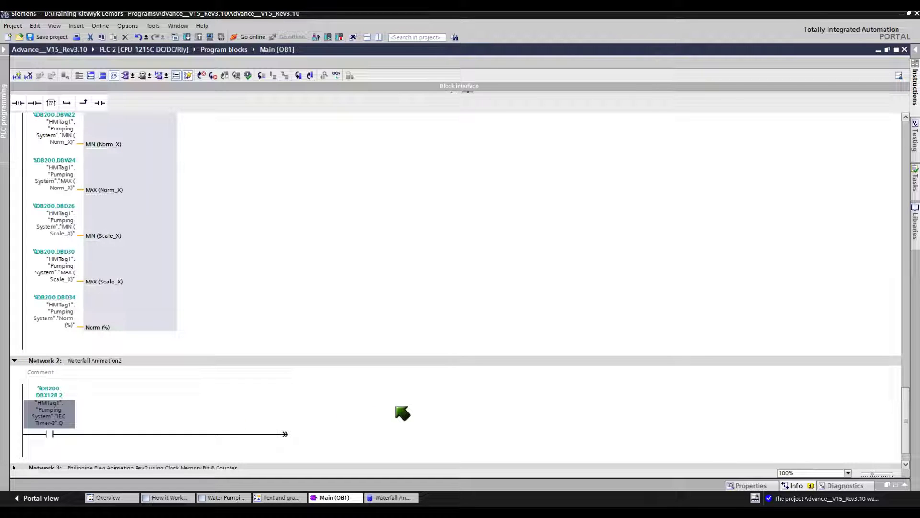
pyautogui.click(93, 434)
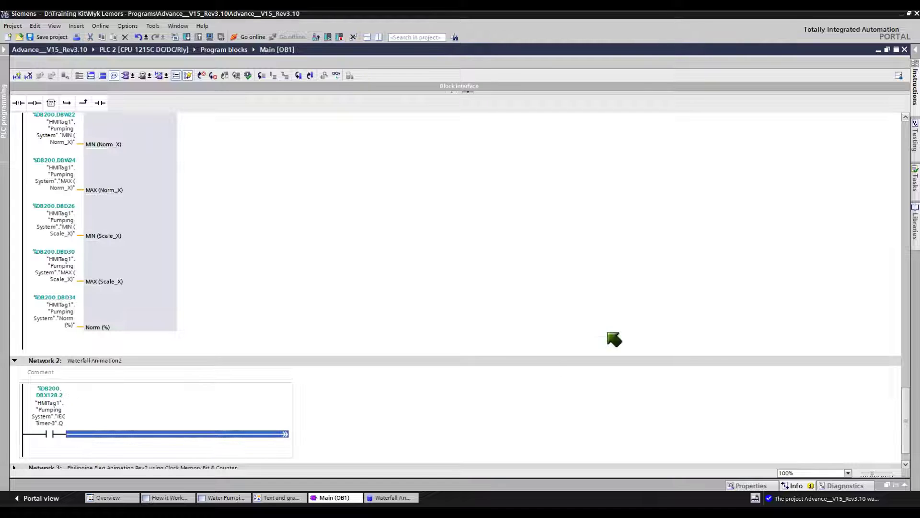
# Step: Place a TON on-delay timer after the contact without an instance data block, and show Waterfall Animation [DB5]
pyautogui.click(915, 82)
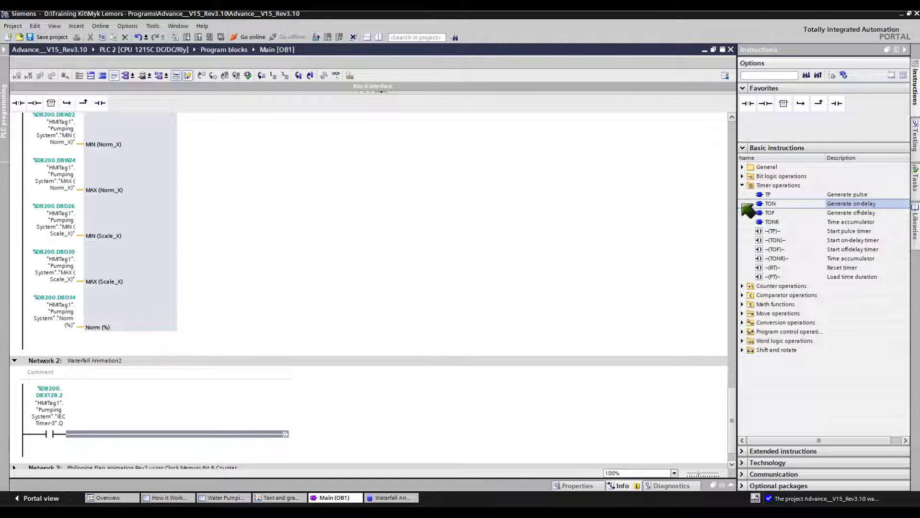
pyautogui.moveTo(765, 204); pyautogui.dragTo(396, 310)
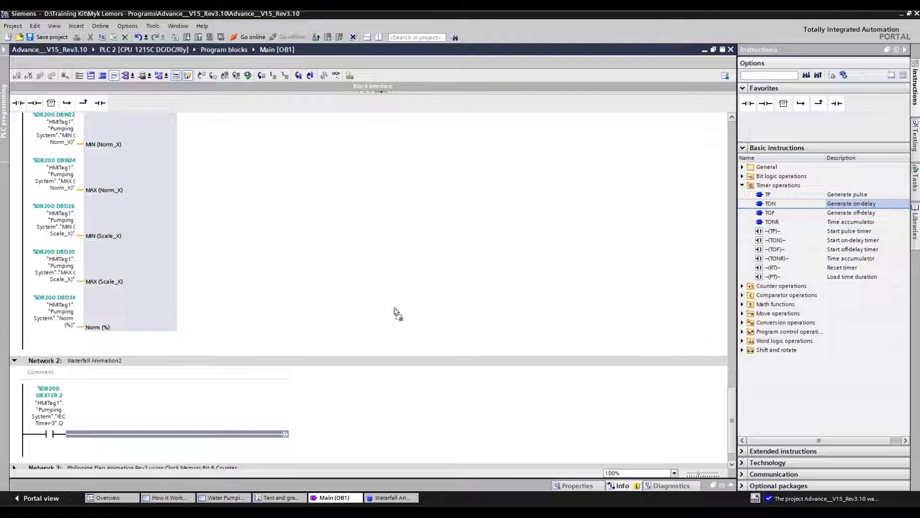
pyautogui.moveTo(103, 437); pyautogui.dragTo(103, 437)
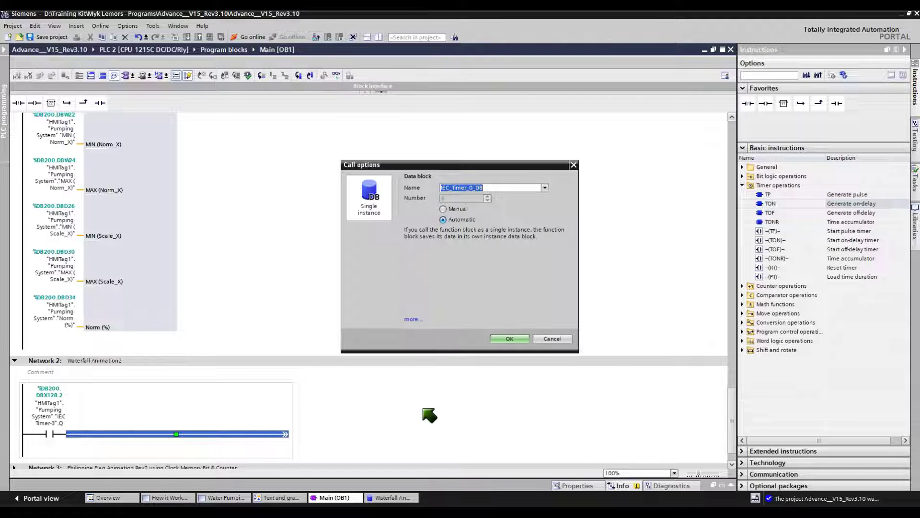
pyautogui.click(552, 338)
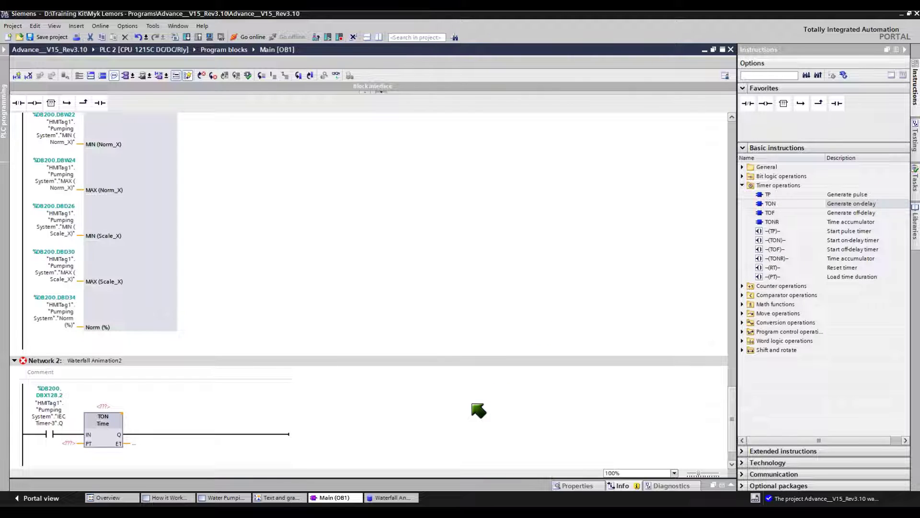
pyautogui.click(400, 499)
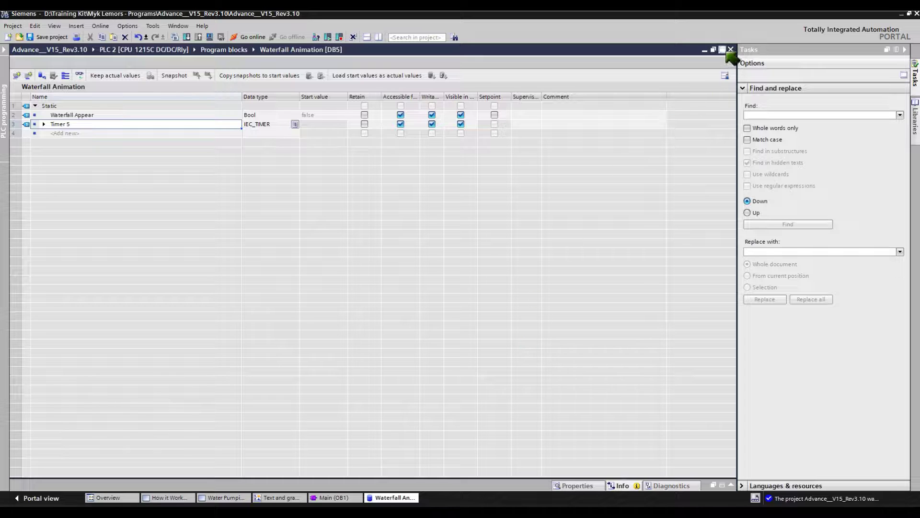
# Step: Assign Timer 5 as the TON's instance and set its PT preset to T#2S
pyautogui.click(713, 50)
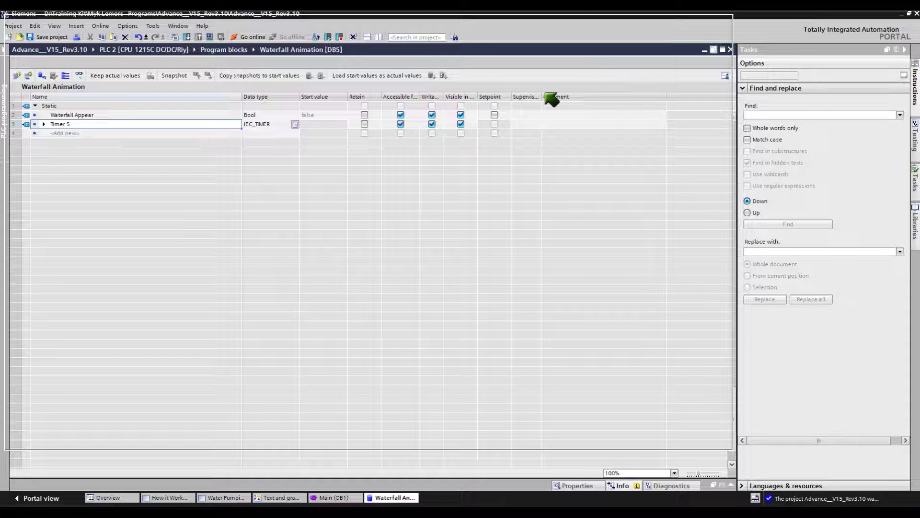
pyautogui.moveTo(377, 23); pyautogui.dragTo(722, 74)
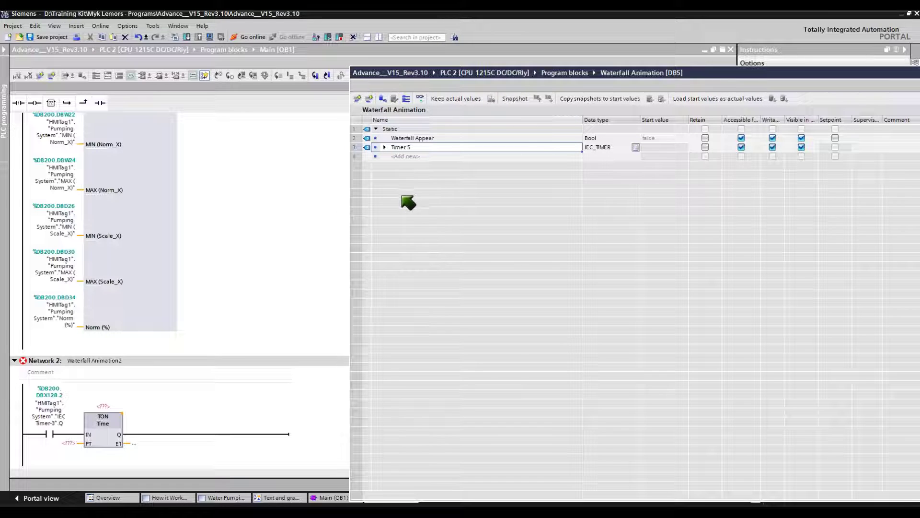
pyautogui.click(367, 148)
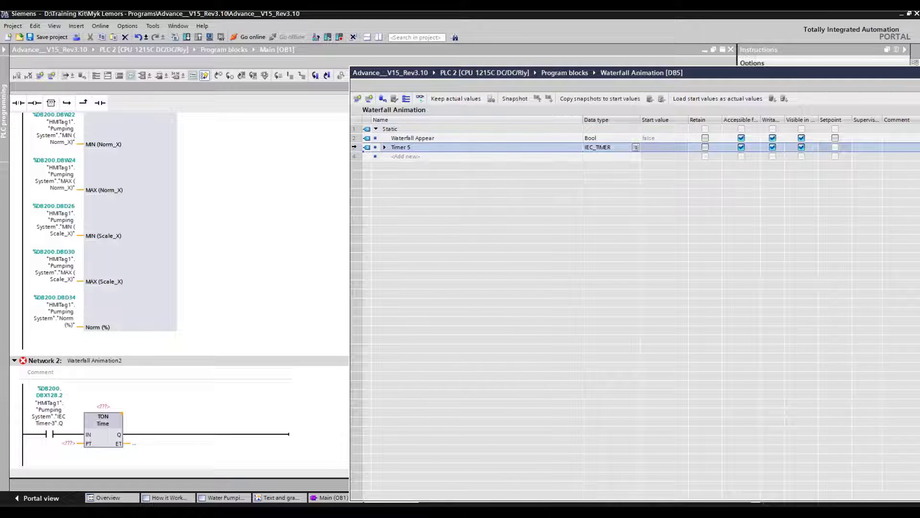
pyautogui.click(411, 148)
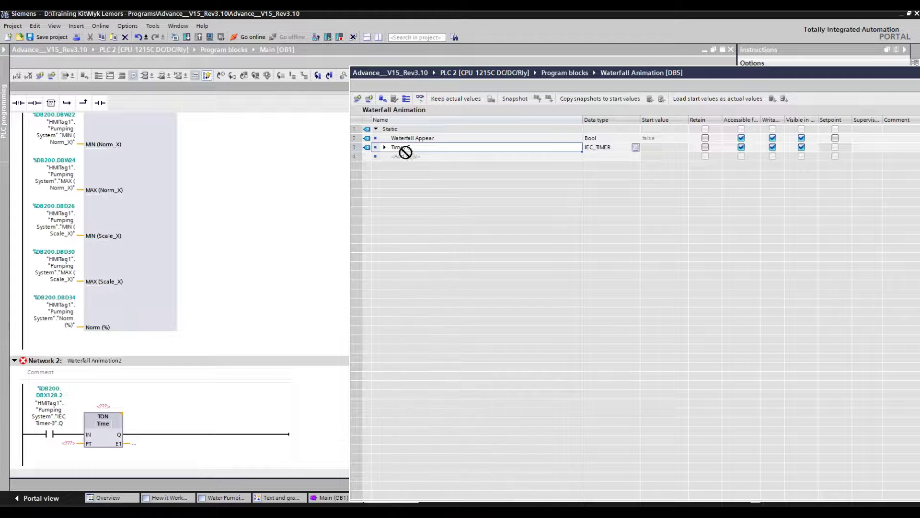
pyautogui.moveTo(107, 406); pyautogui.dragTo(106, 407)
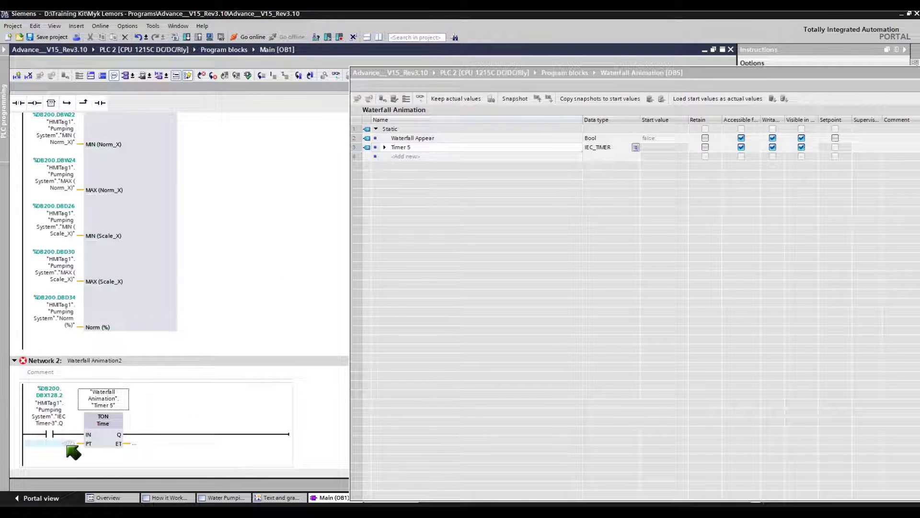
pyautogui.click(68, 443)
pyautogui.write('T#')
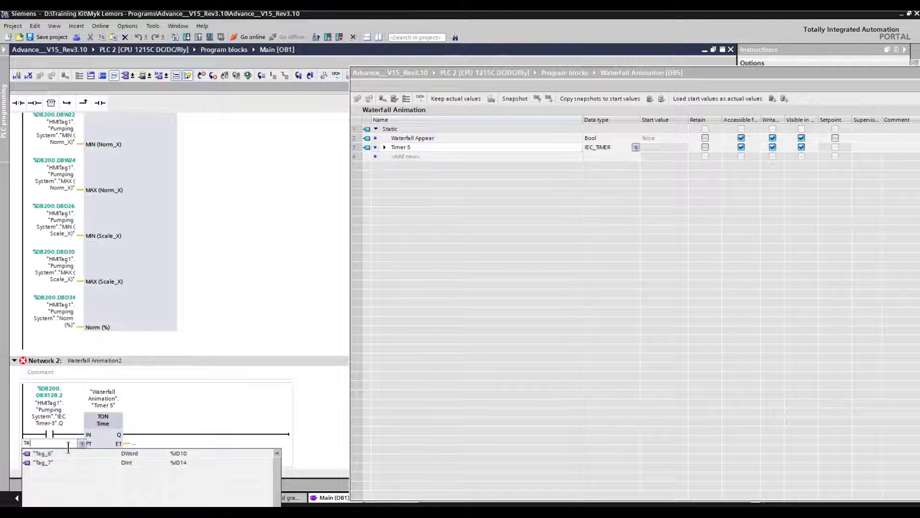
pyautogui.write('2S')
pyautogui.press('Return')
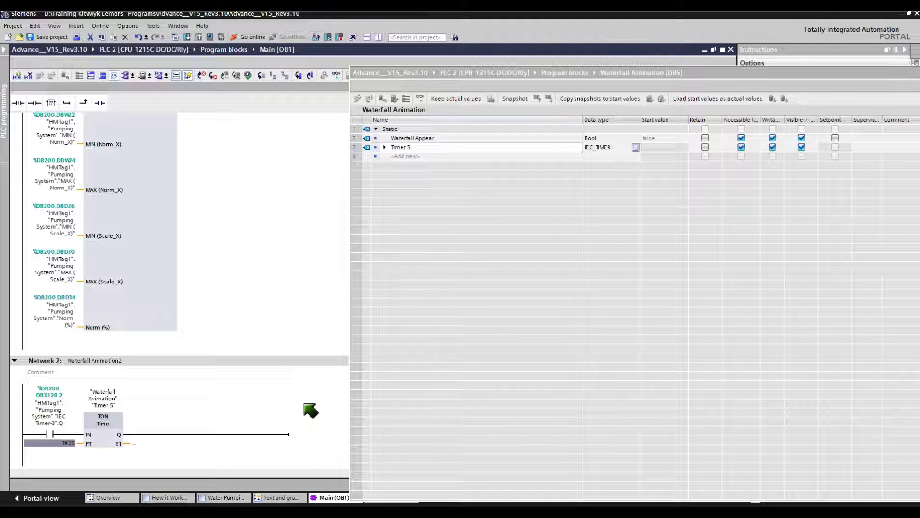
# Step: Add an output coil at the rung's end that writes Waterfall Appear
pyautogui.click(34, 102)
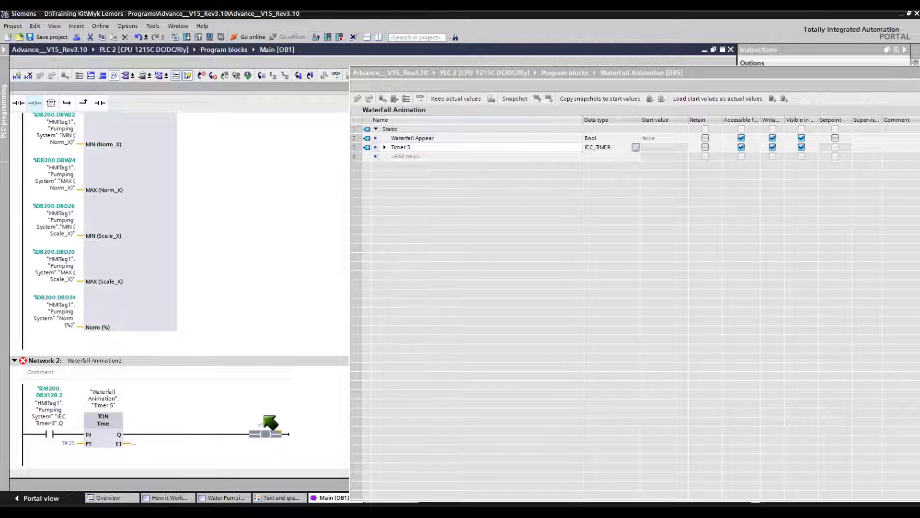
pyautogui.moveTo(414, 139); pyautogui.dragTo(323, 411)
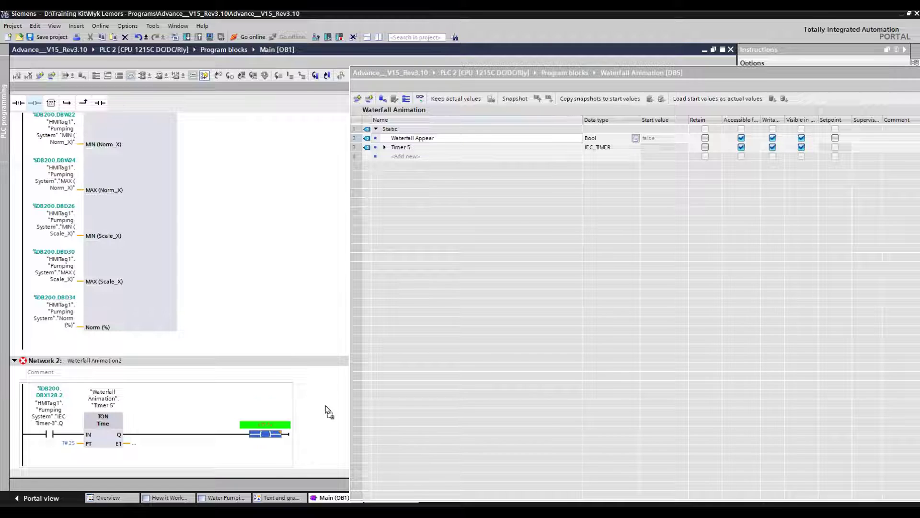
pyautogui.click(5, 49)
# Step: Create a Waterfall Appear HMI tag in the Customize graphic animation table from the DB5 variable
pyautogui.moveTo(158, 148); pyautogui.dragTo(158, 275)
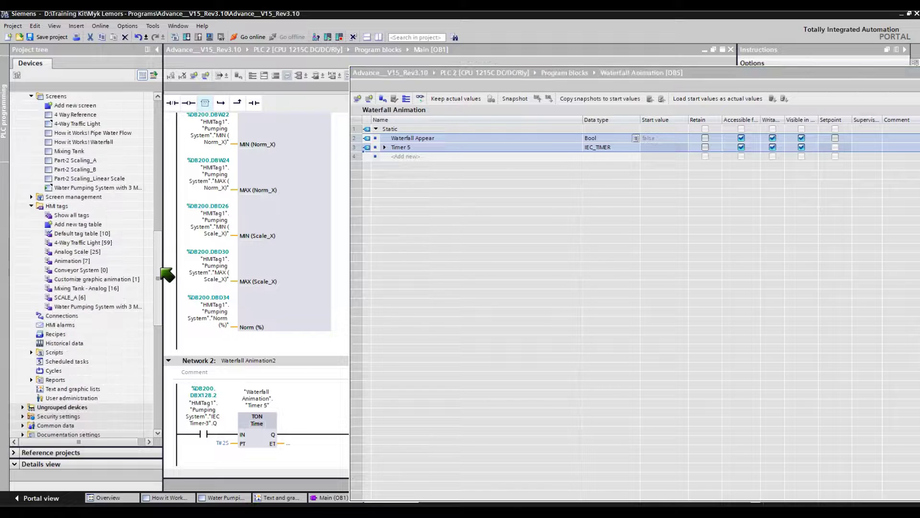
pyautogui.click(80, 279)
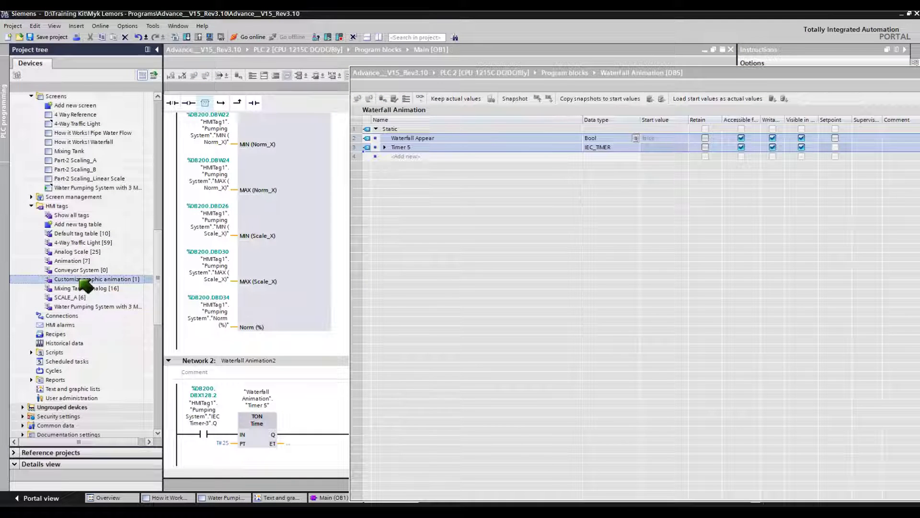
pyautogui.doubleClick(80, 280)
pyautogui.moveTo(401, 73); pyautogui.dragTo(495, 136)
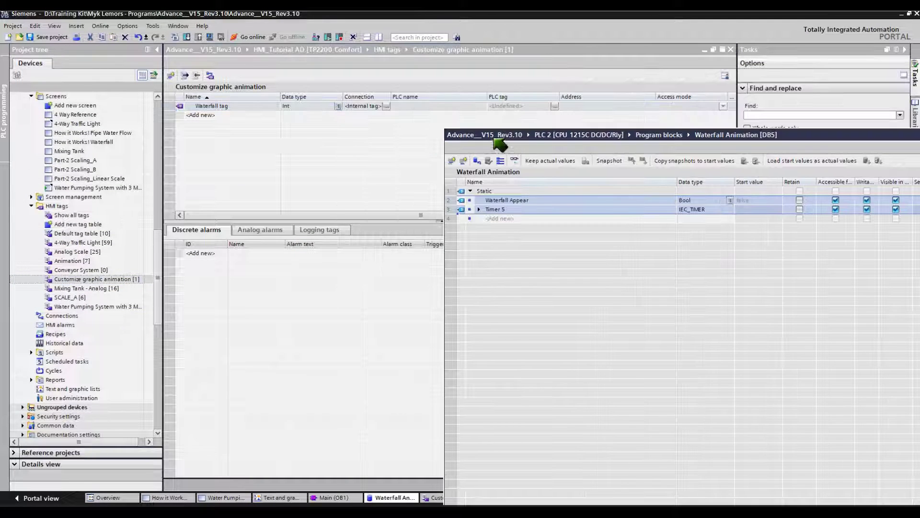
pyautogui.click(448, 201)
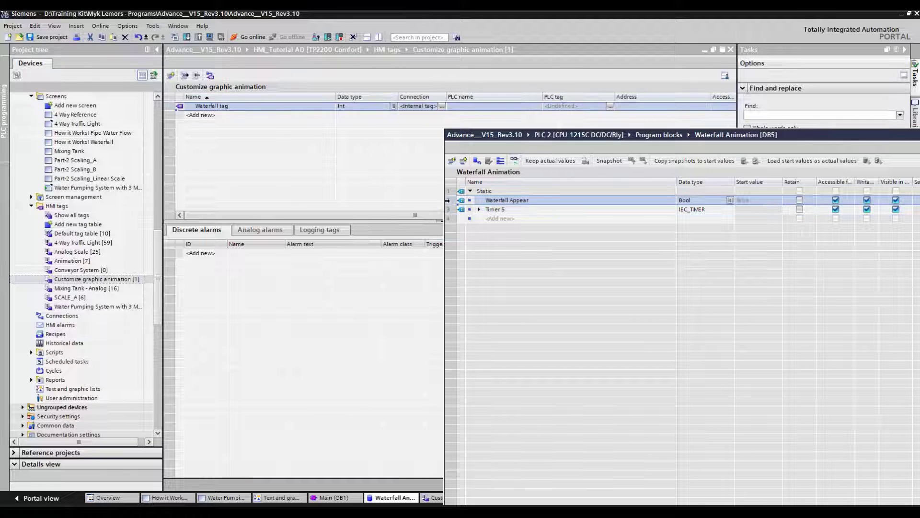
pyautogui.moveTo(345, 162); pyautogui.dragTo(161, 119)
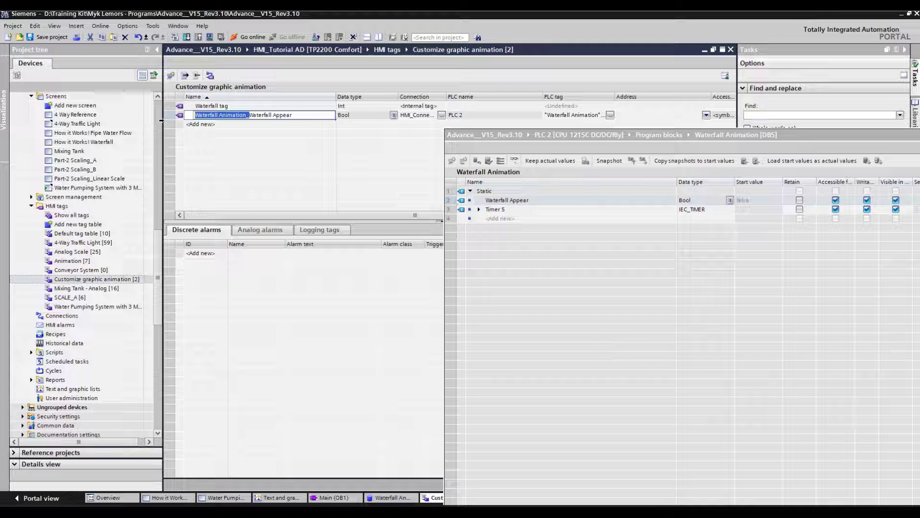
pyautogui.press('BackSpace')
pyautogui.click(713, 49)
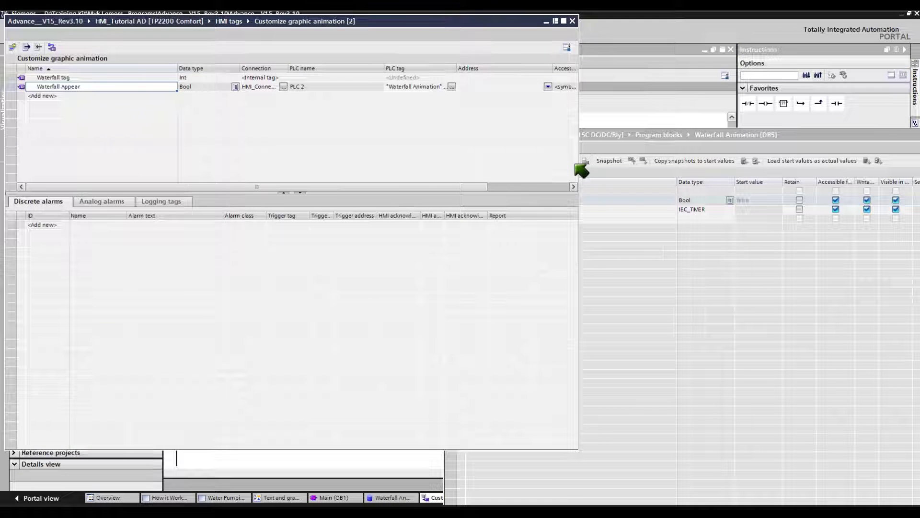
# Step: Check the tag's HMI_Connection_6 connection and set its acquisition cycle to 100 ms
pyautogui.moveTo(578, 169); pyautogui.dragTo(787, 175)
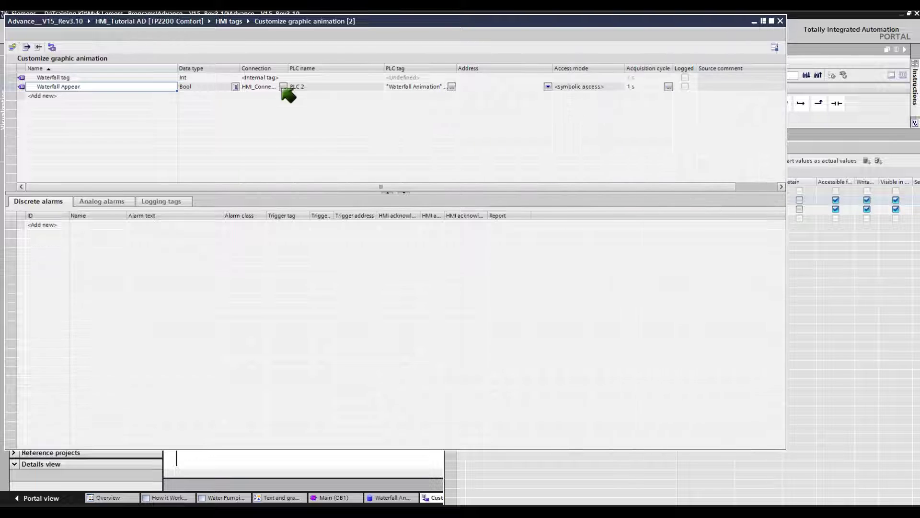
pyautogui.moveTo(289, 65); pyautogui.dragTo(383, 68)
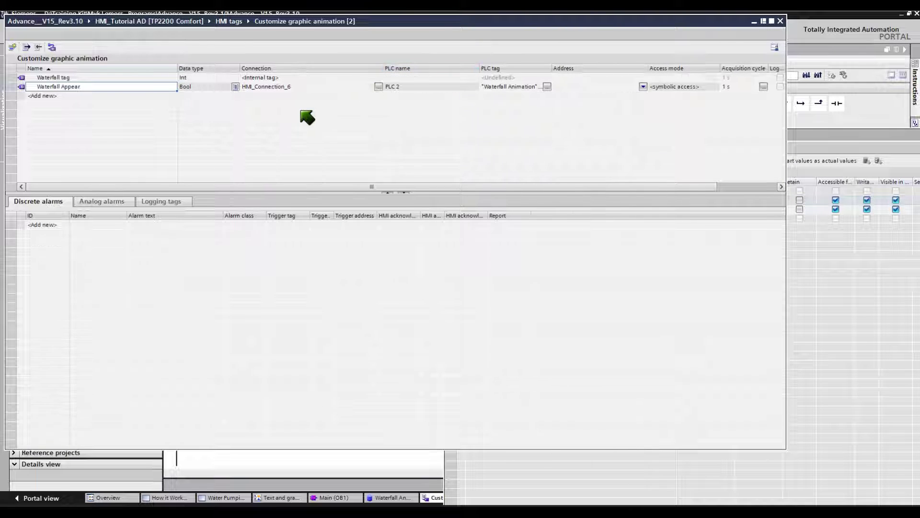
pyautogui.click(284, 91)
pyautogui.click(750, 87)
pyautogui.click(763, 87)
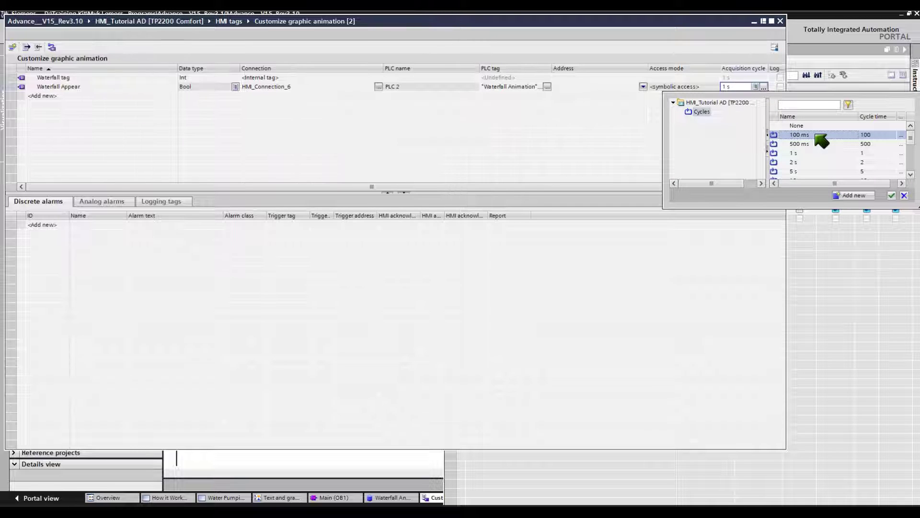
pyautogui.click(892, 196)
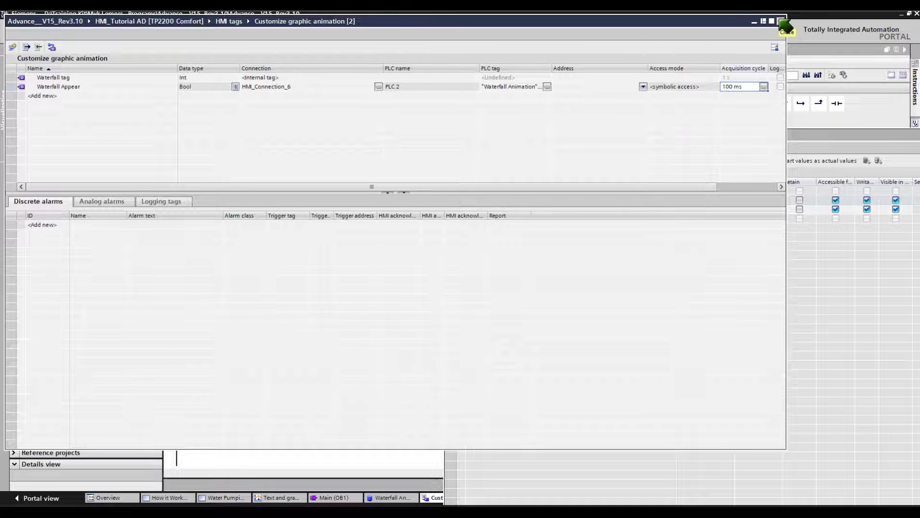